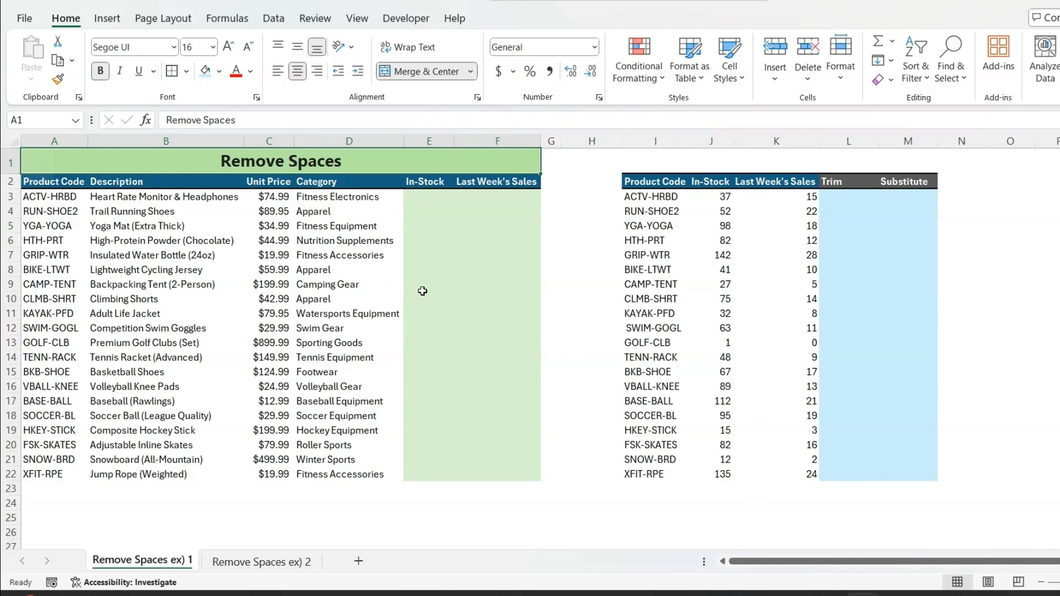
Step: Begin an XLOOKUP formula in E3 with lookup value A3 and the absolute lookup array $I$3:$I$22
click(423, 201)
text(=XLOOKUP()
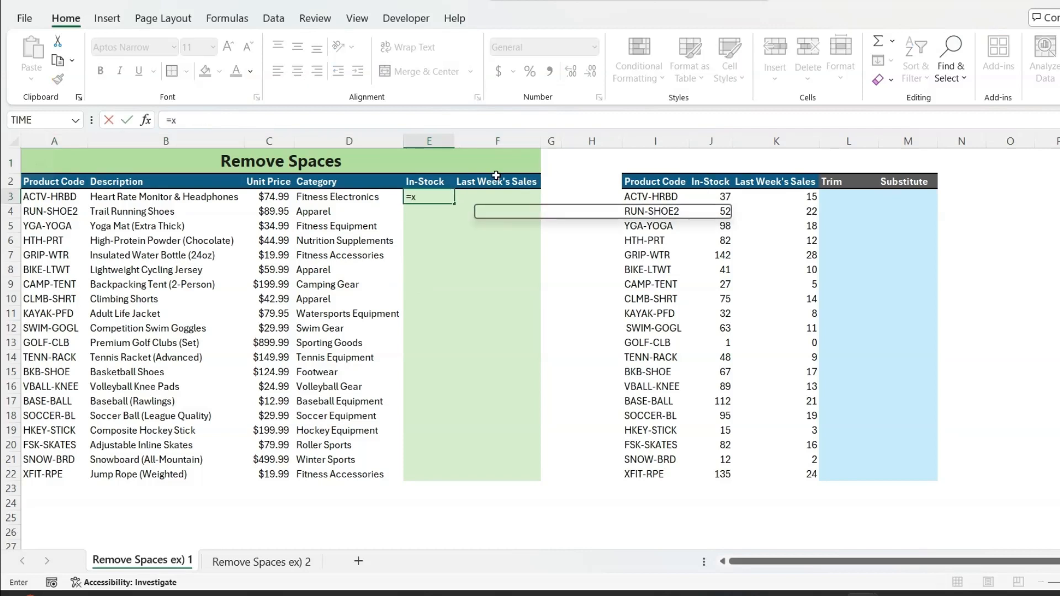
click(69, 196)
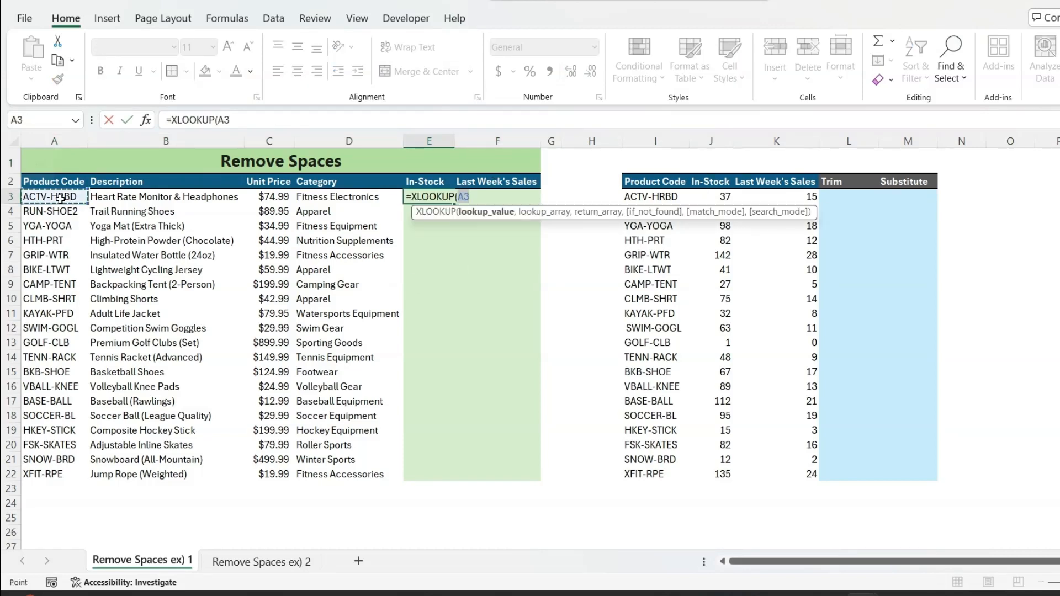
text(,)
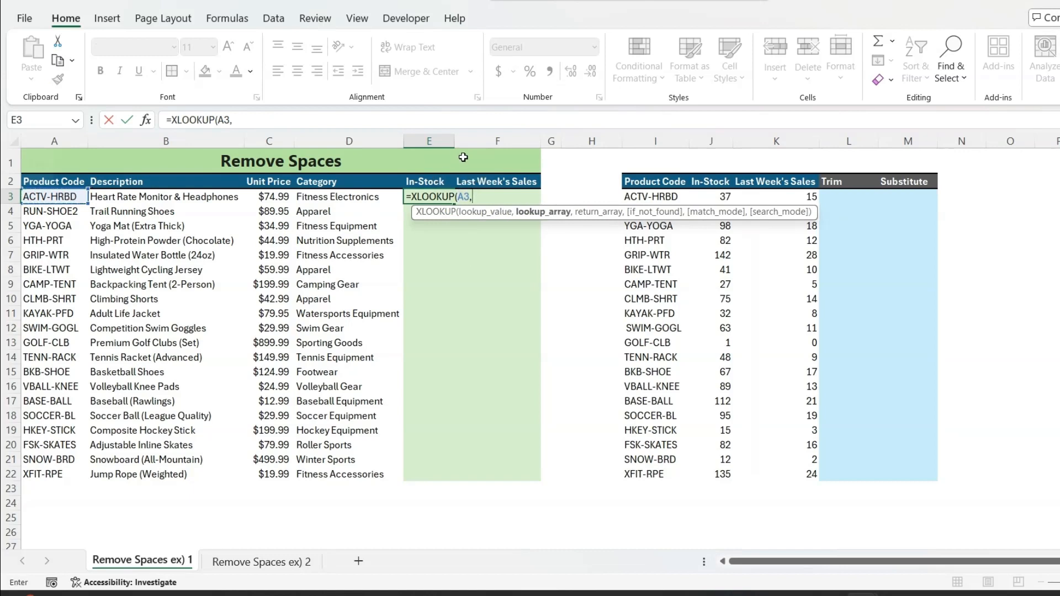
click(657, 194)
drag(658, 193, 658, 476)
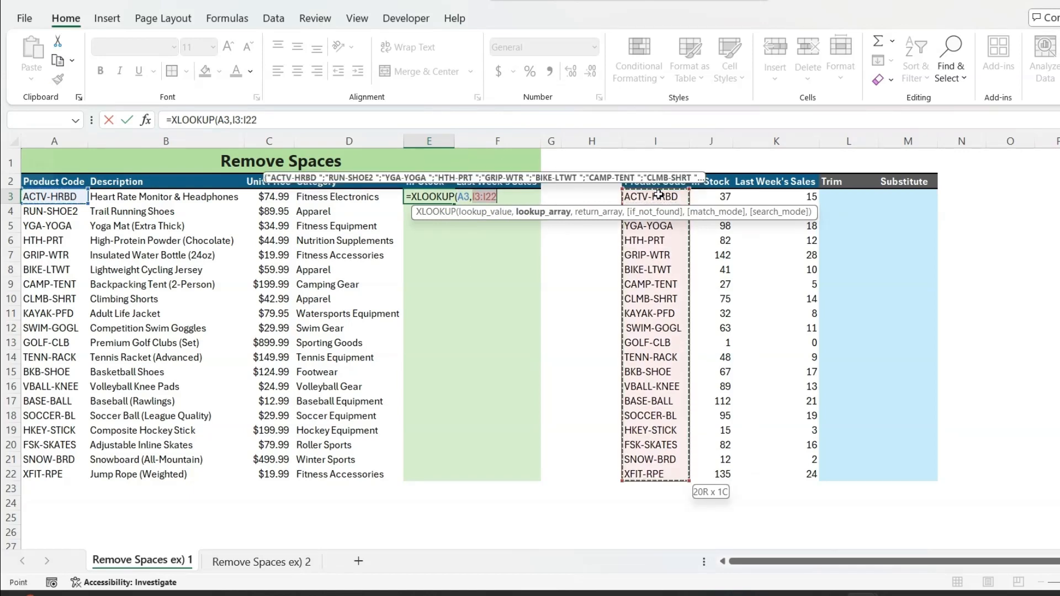
key(F4)
text(,)
Step: Complete the XLOOKUP with return array $J$3:$J$22, "Not Found" as fallback, match mode 0 and search mode 1, and fill it down to E22
click(720, 197)
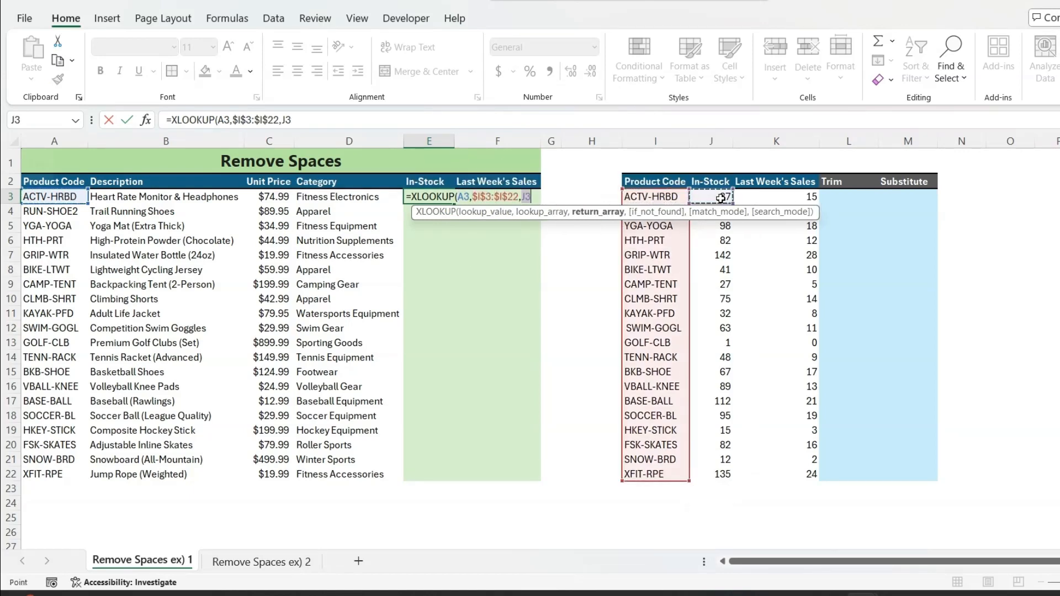
key(ctrl+shift+Down)
key(F4)
text(,)
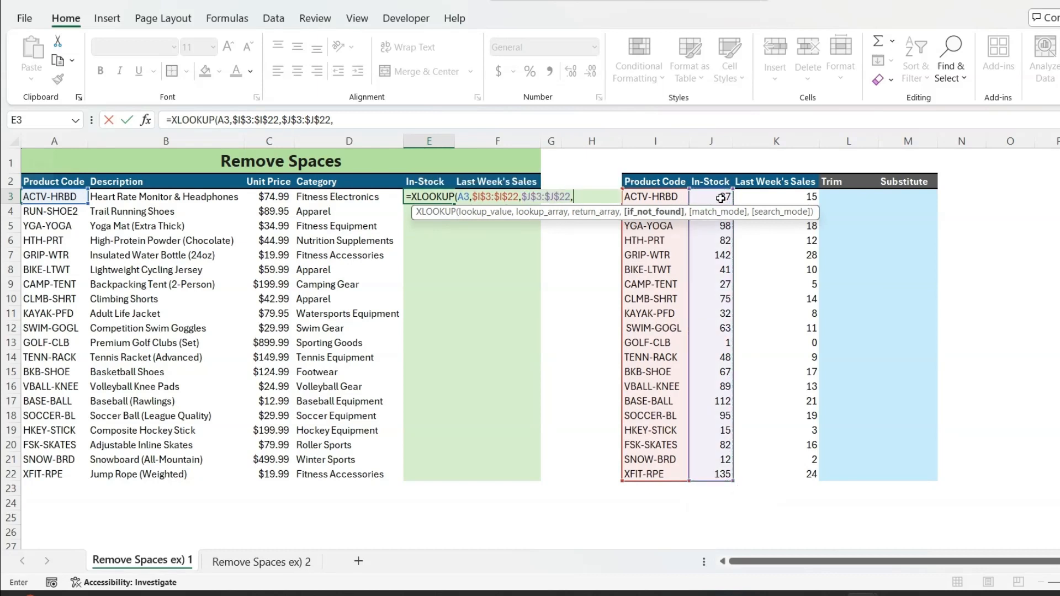
text("Not Found)
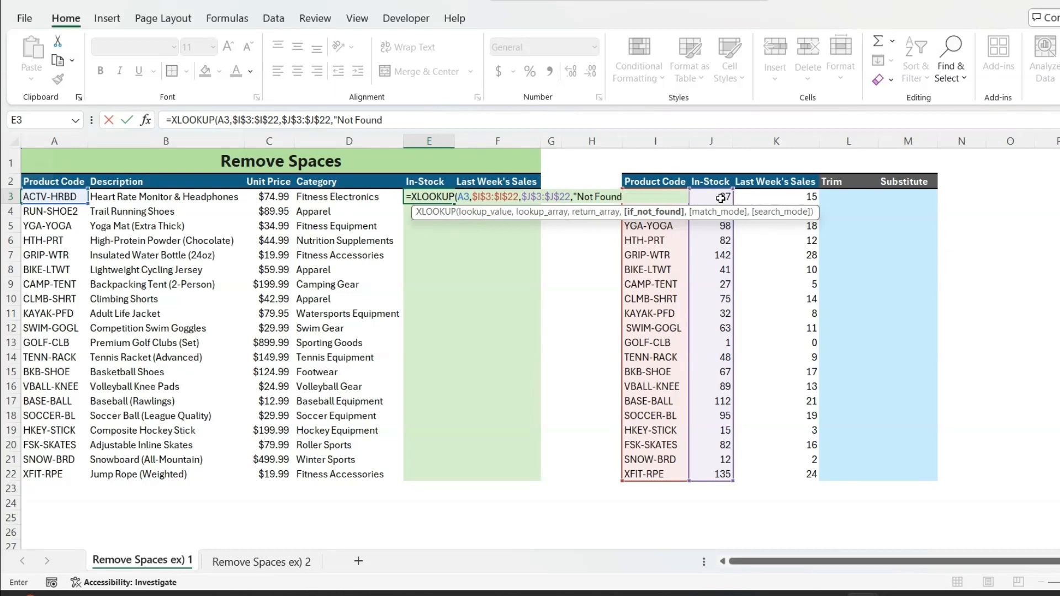
text(",)
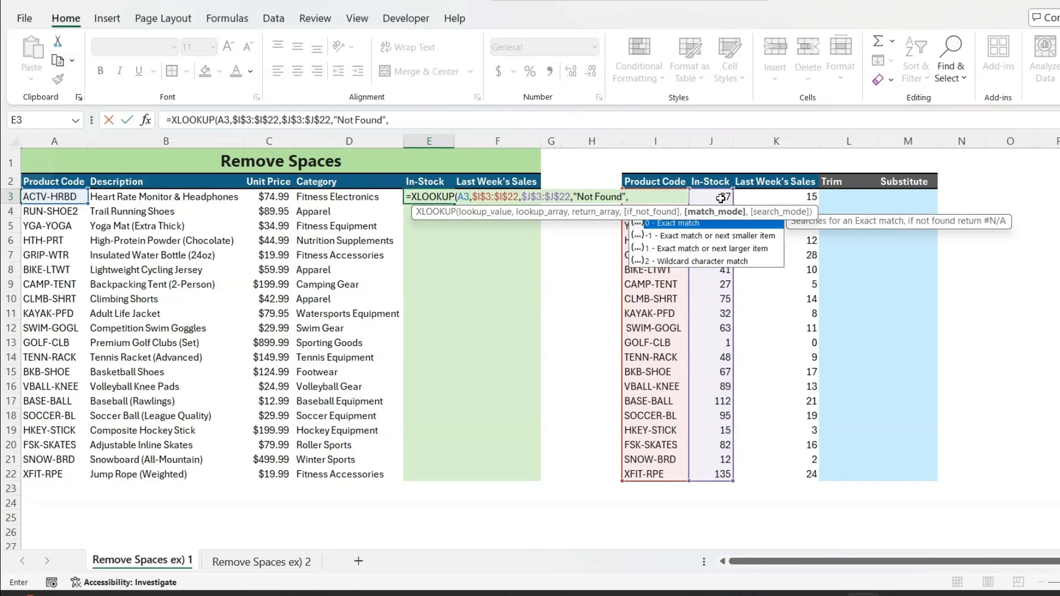
text(0,1)
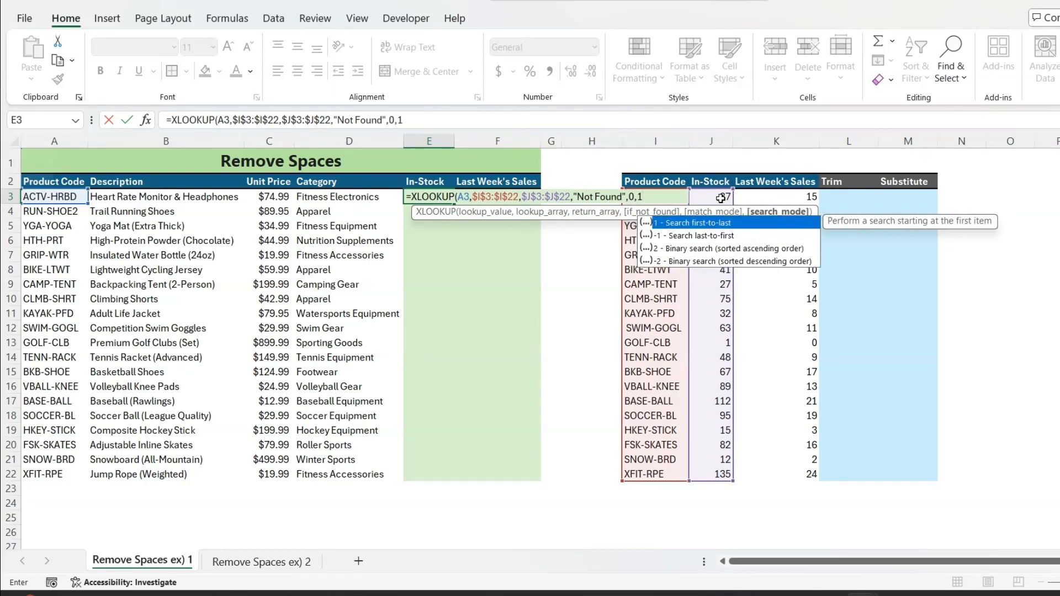
text())
key(Return)
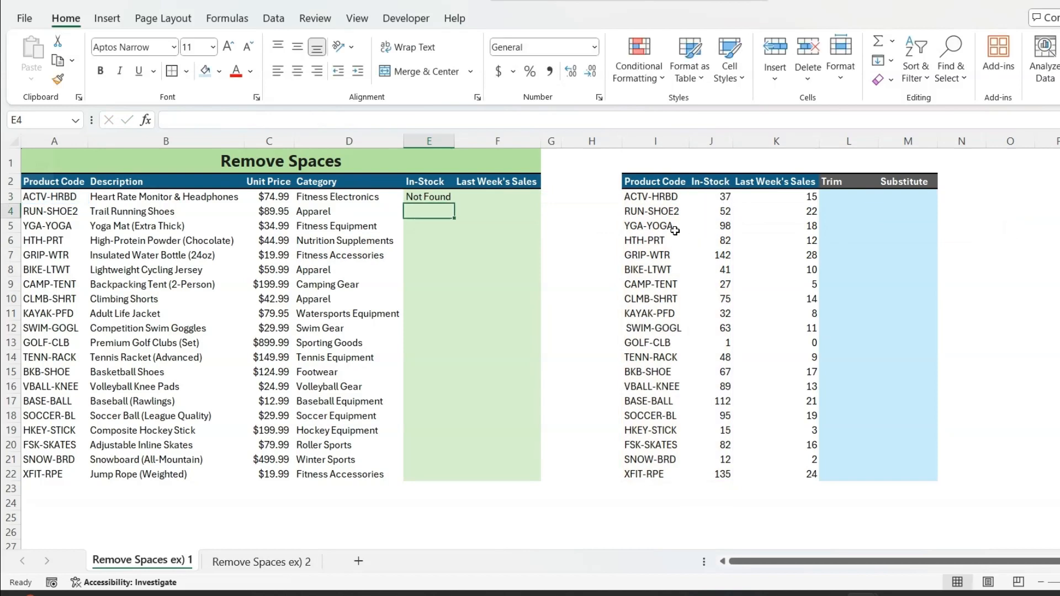
click(440, 200)
double_click(454, 203)
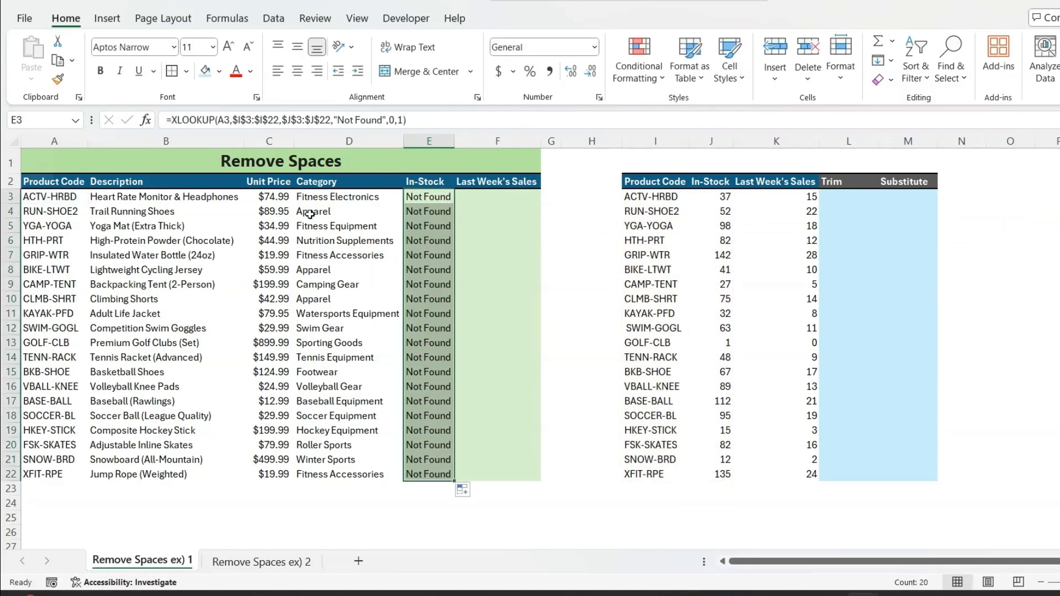
Step: Compare the contents of product code cells A3 and I3, checking the end of I3 for extra spaces
click(62, 198)
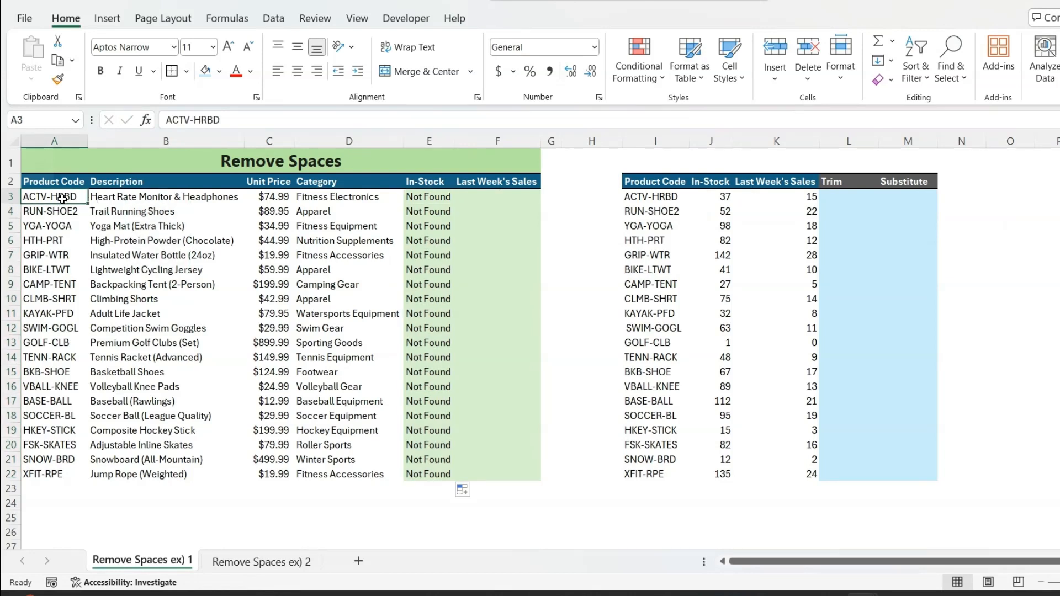
click(657, 200)
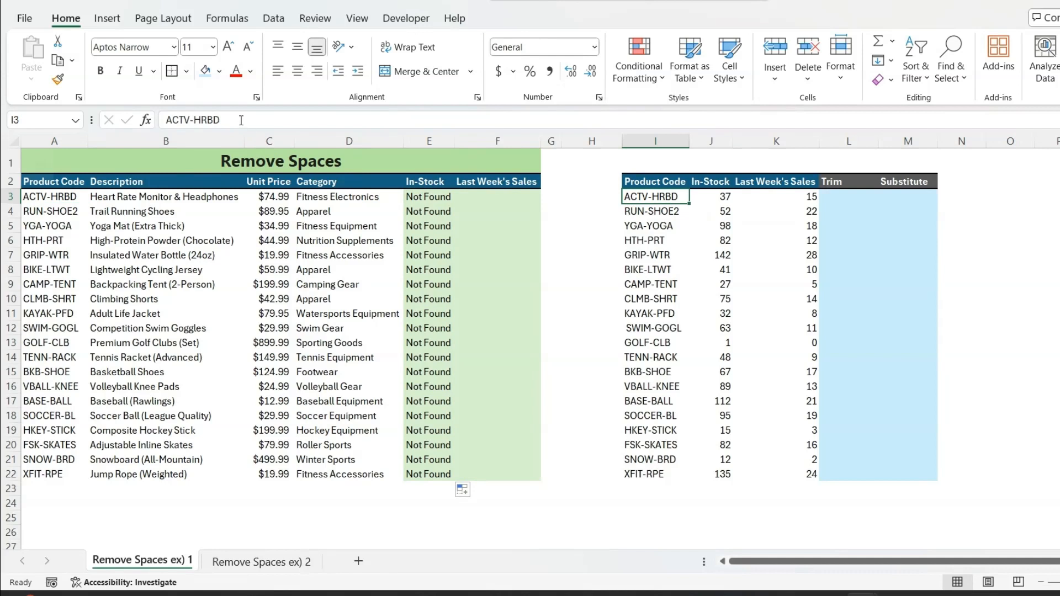
click(71, 202)
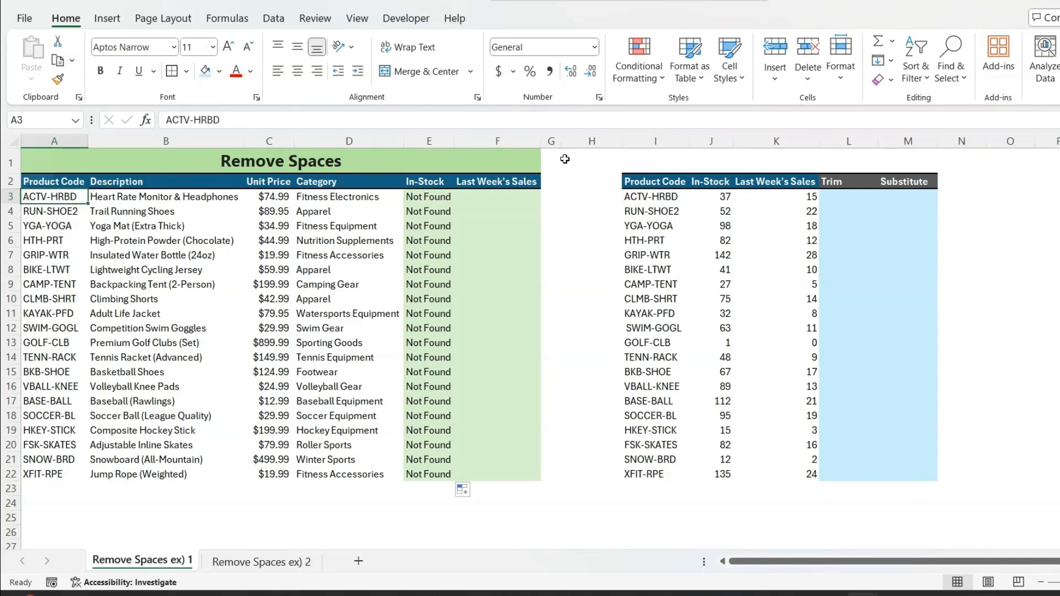
click(652, 200)
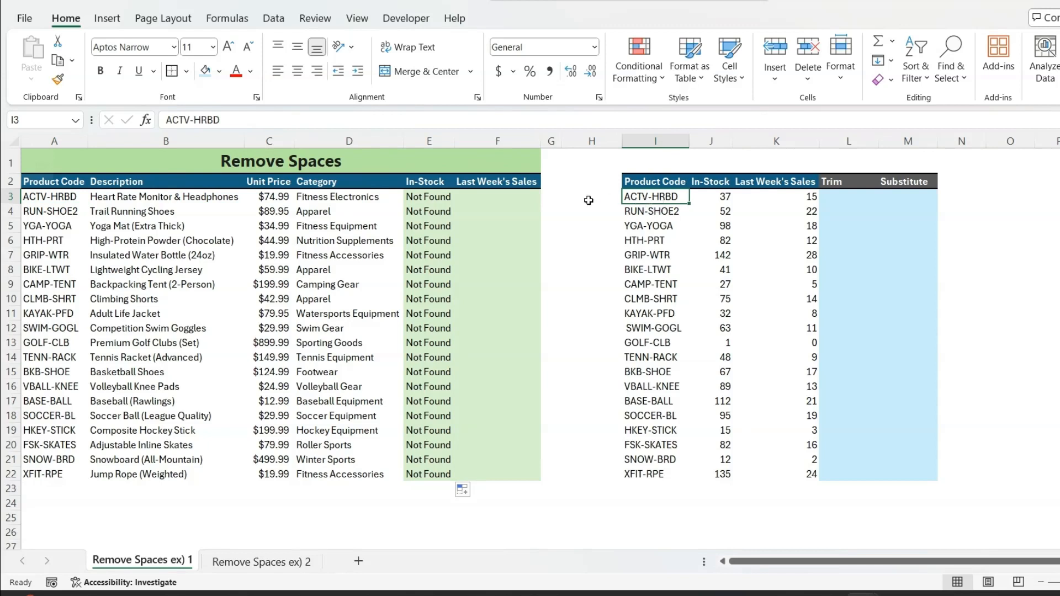
click(299, 121)
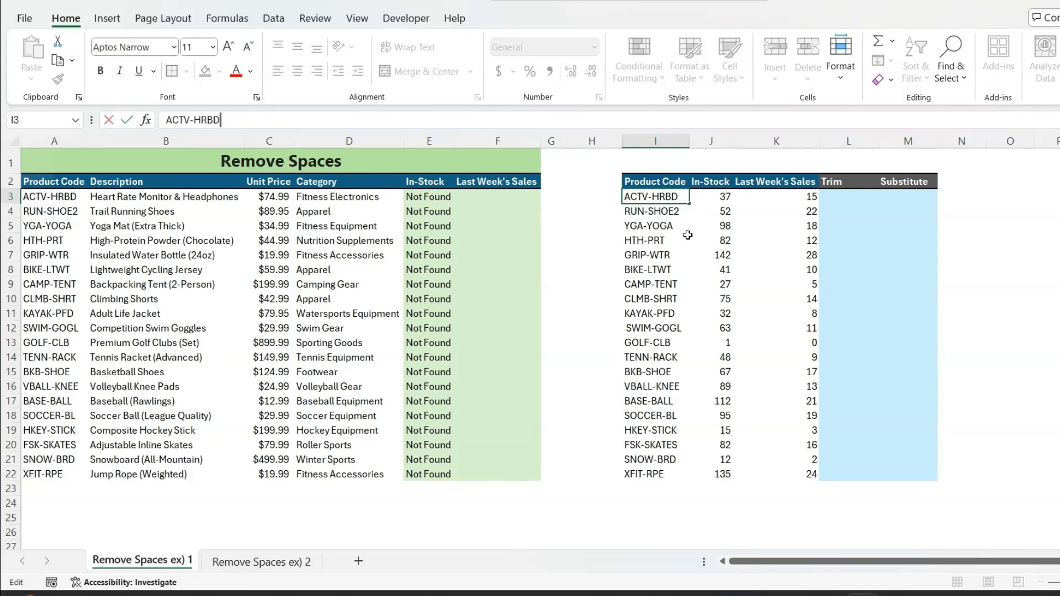
key(Escape)
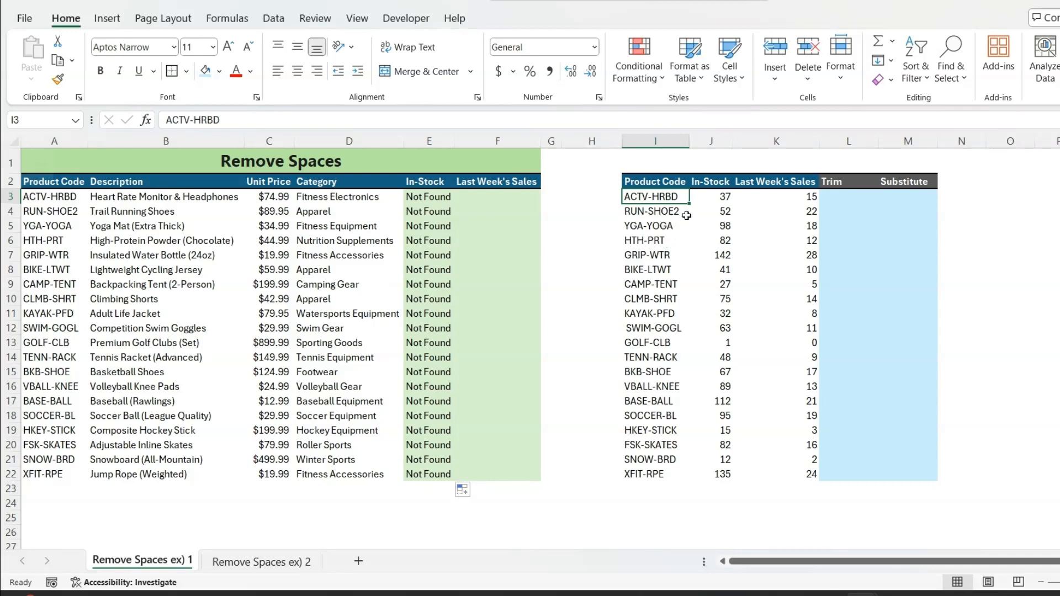
Step: Enter =TRIM(I3) in L3 and fill the formula down the Trim column to L22
click(840, 200)
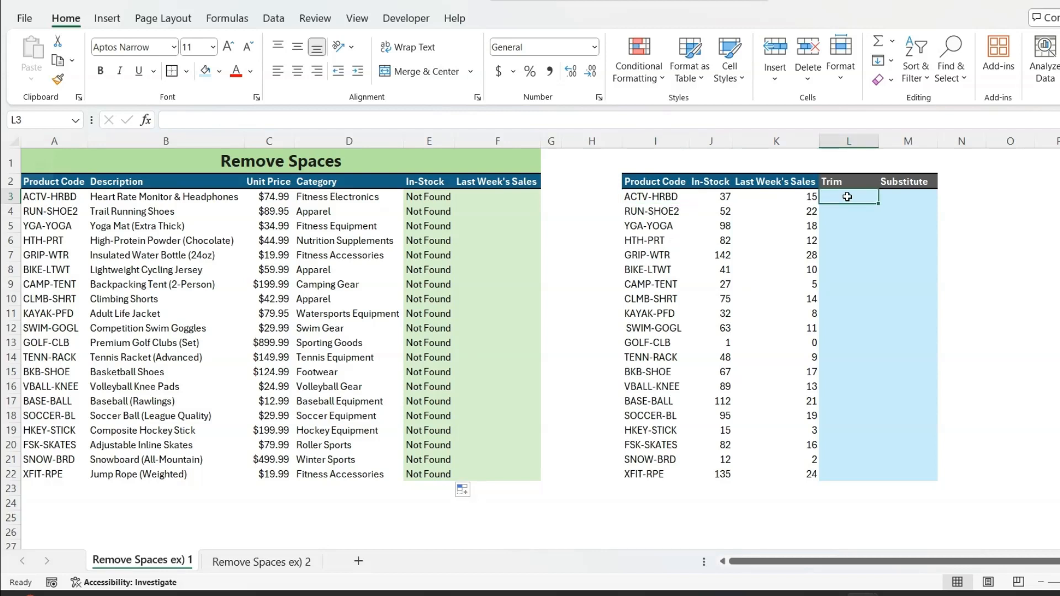
text(=trim)
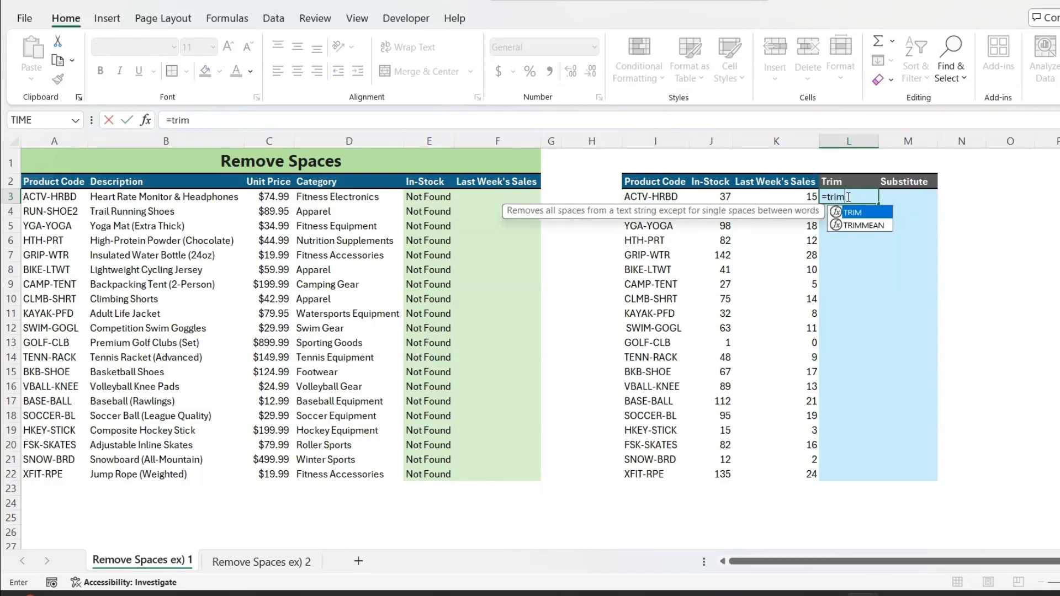
key(Tab)
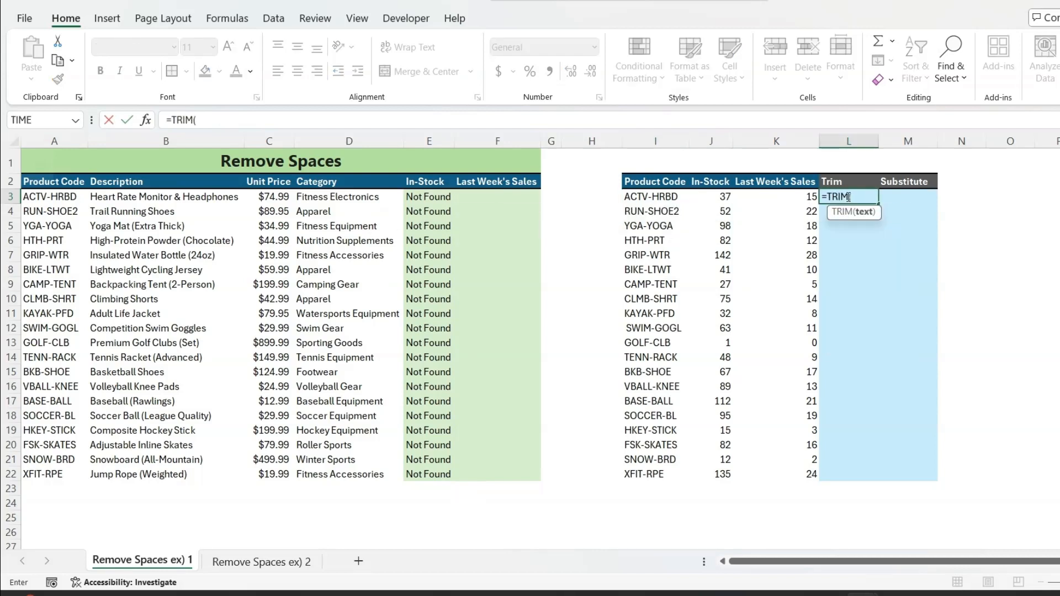
click(656, 197)
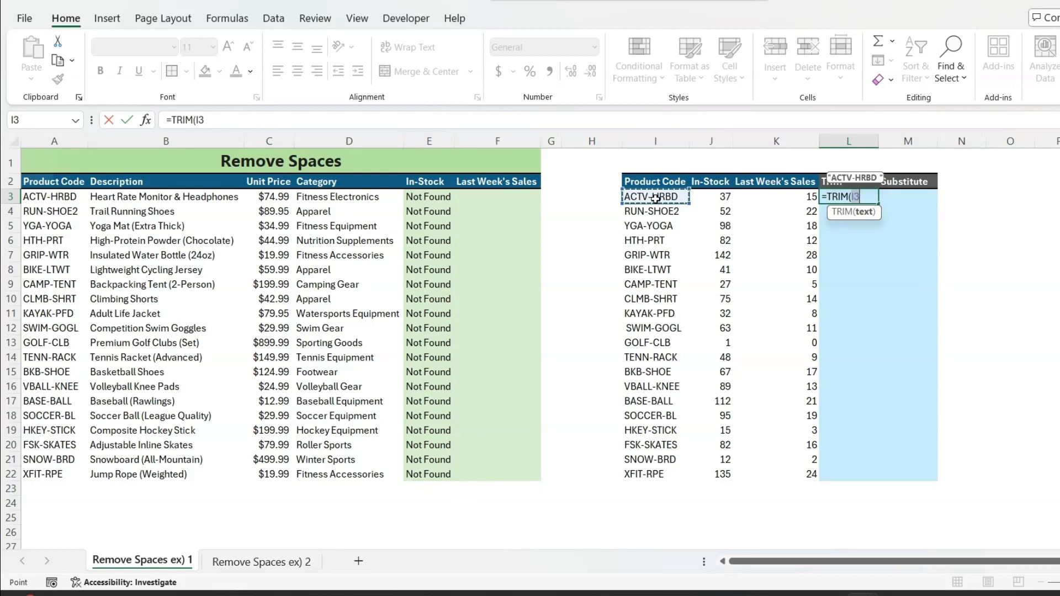
key(Return)
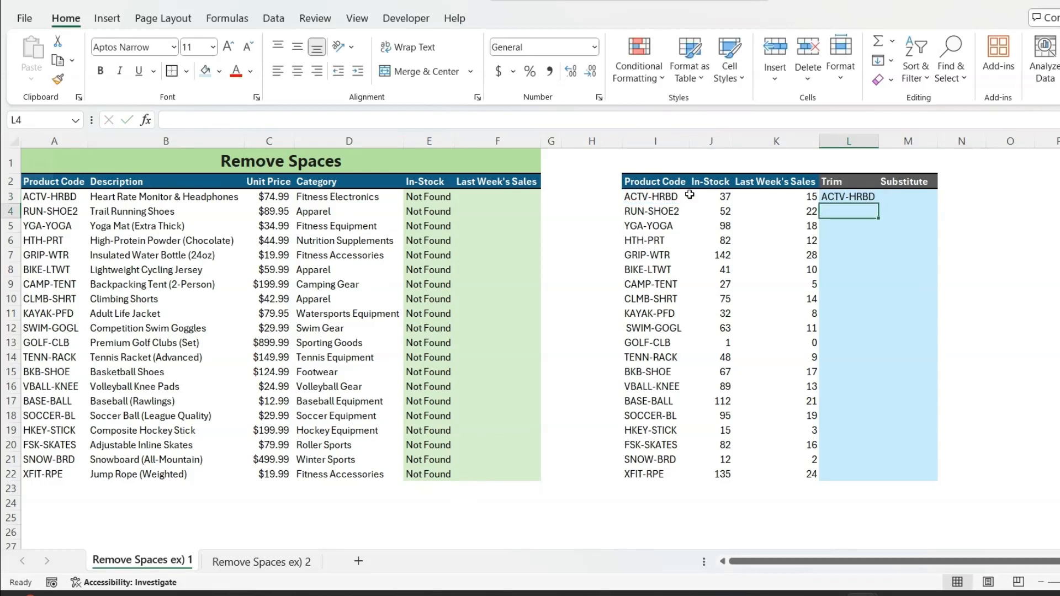
click(869, 199)
double_click(879, 203)
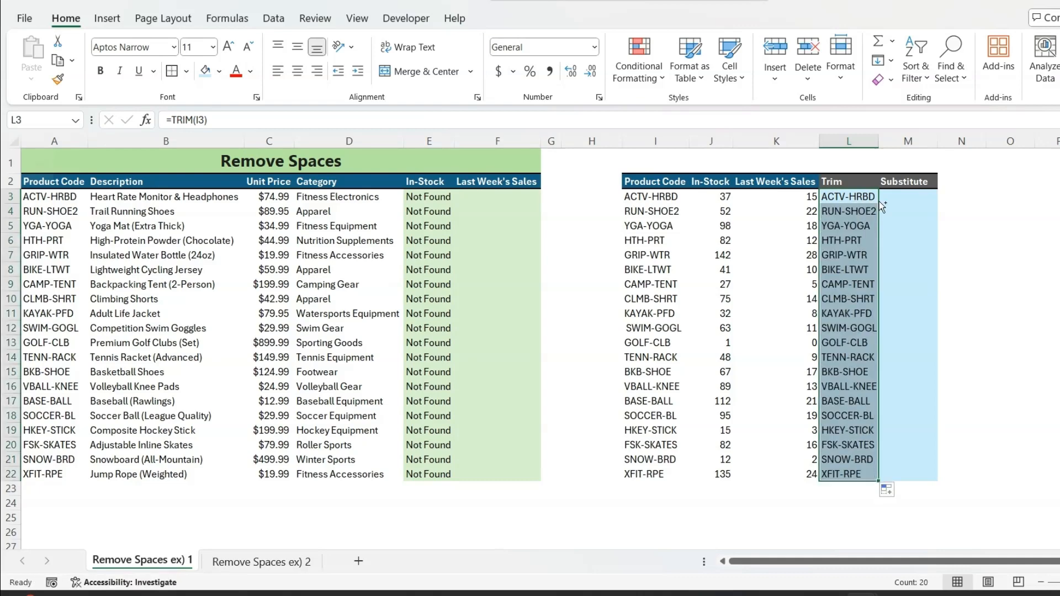
Step: Paste the trimmed codes from L3:L22 as values over the product codes in I3:I22, and undo the paste
key(ctrl+c)
right_click(670, 198)
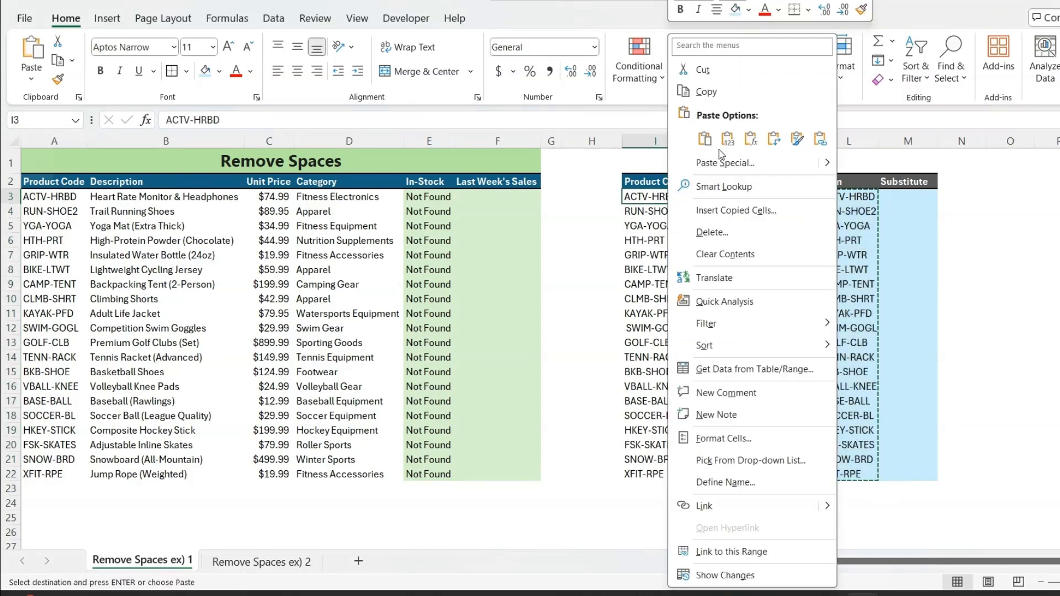
click(728, 139)
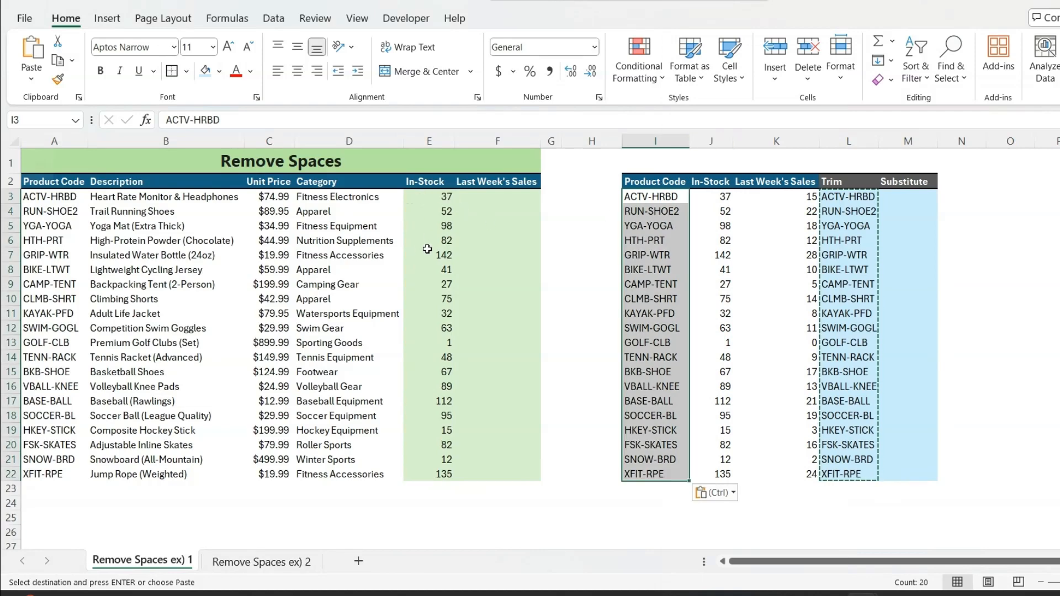
key(ctrl+z)
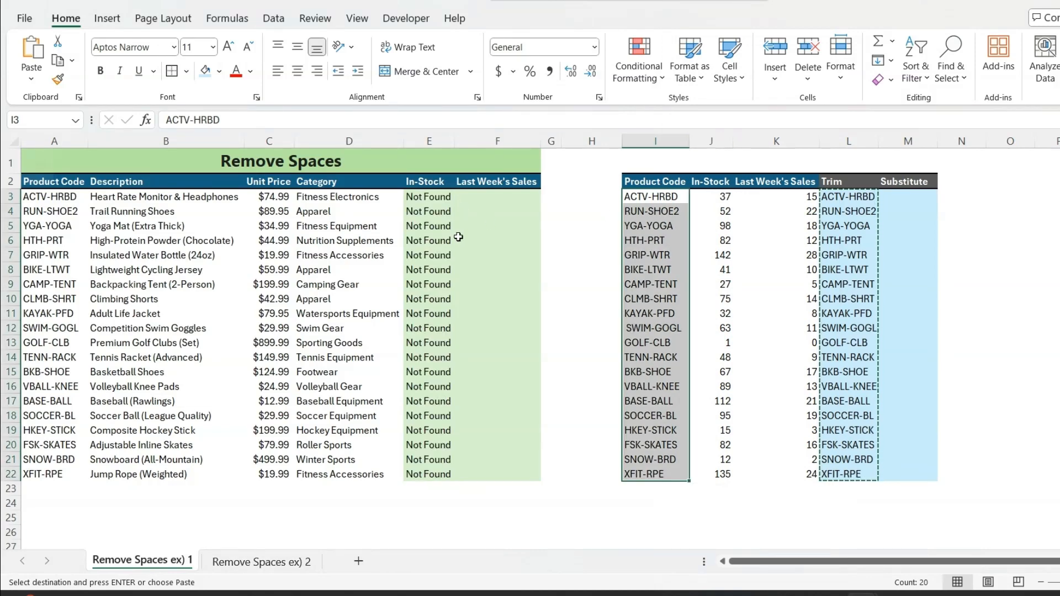
Step: Enter =SUBSTITUTE(I3," ","") in M3 and fill the formula down the Substitute column to M22
click(918, 197)
key(Escape)
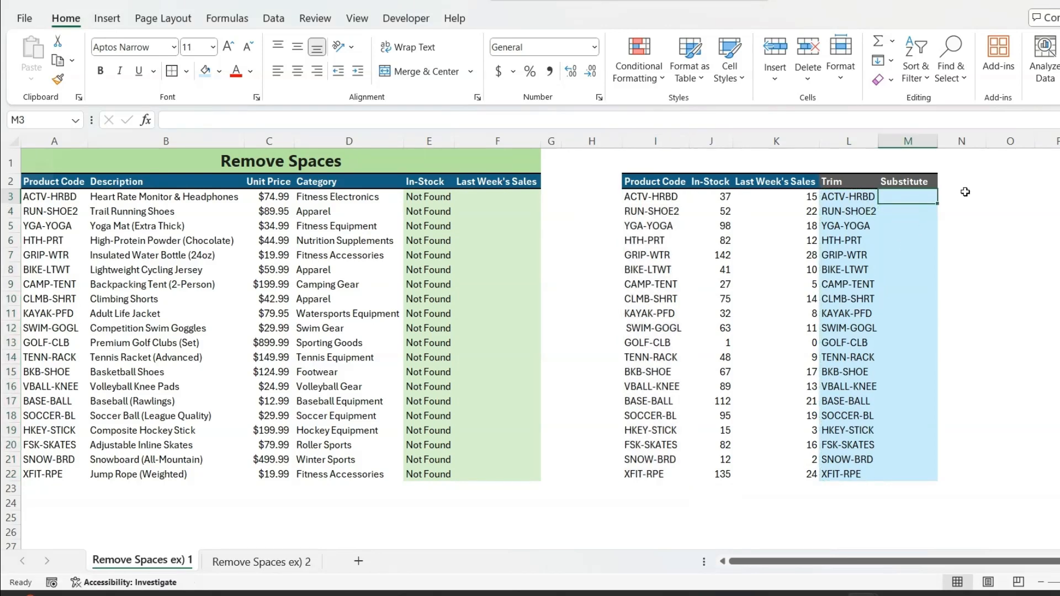
text(=sub)
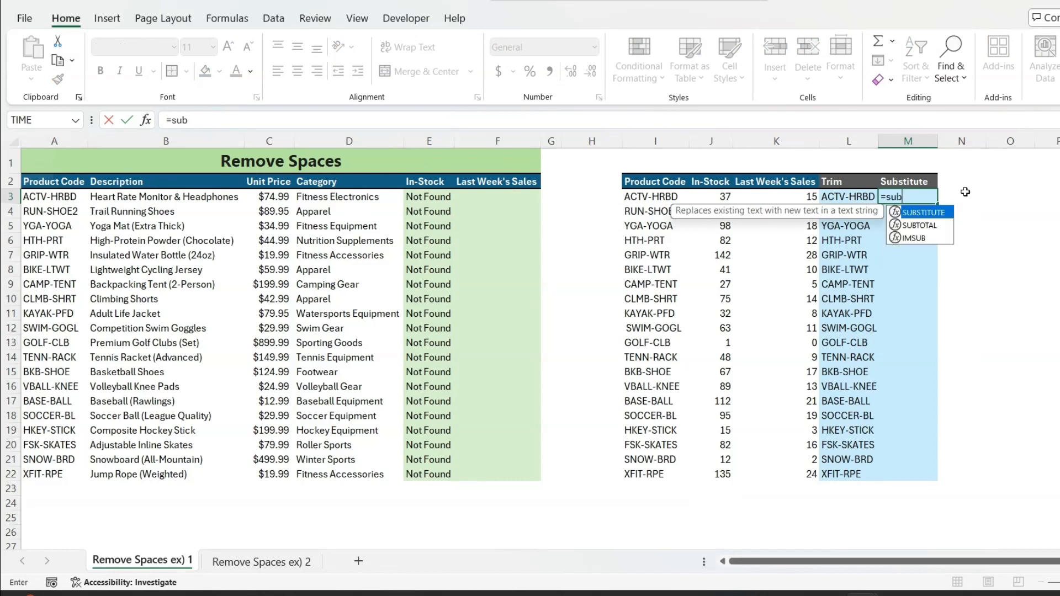
key(Tab)
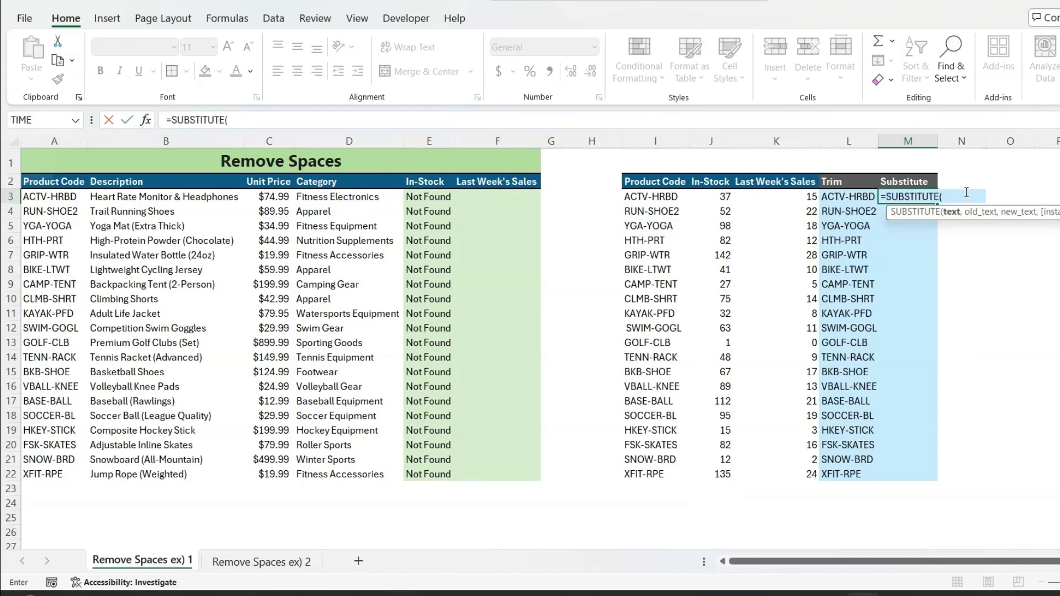
click(661, 197)
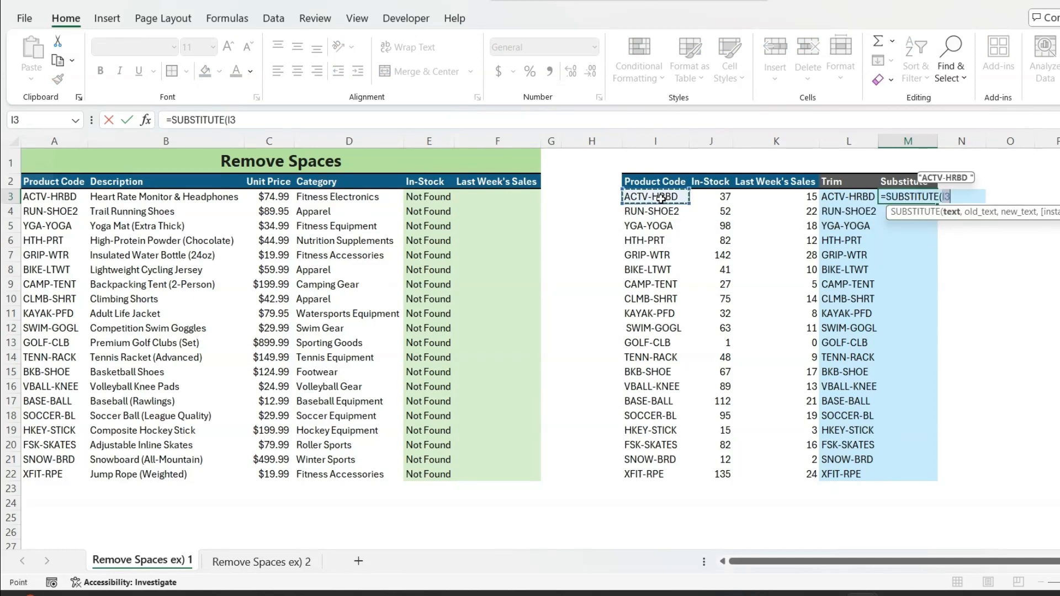
text(,)
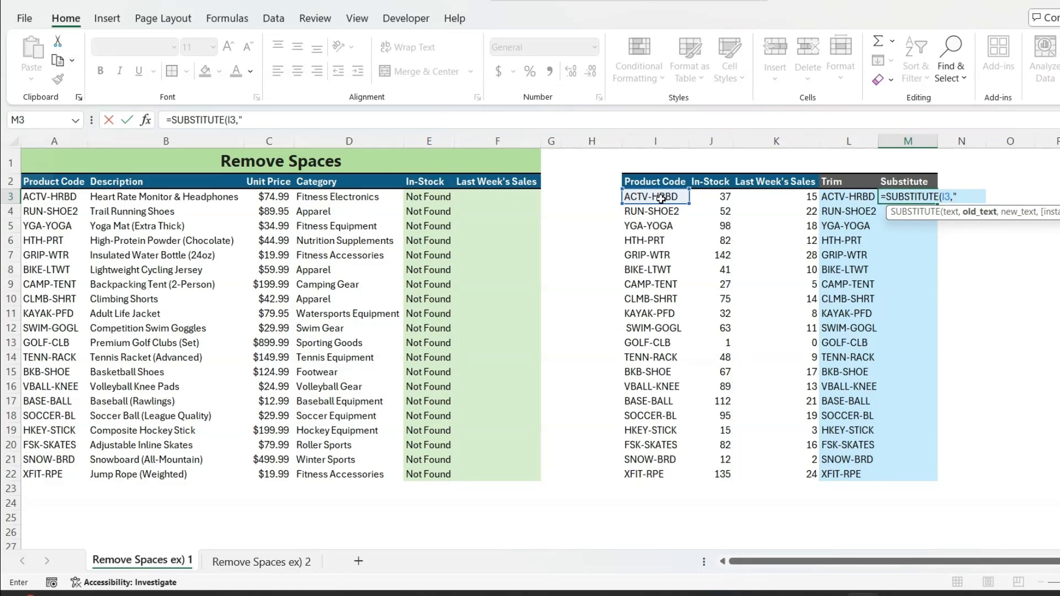
text(" ",)
text())
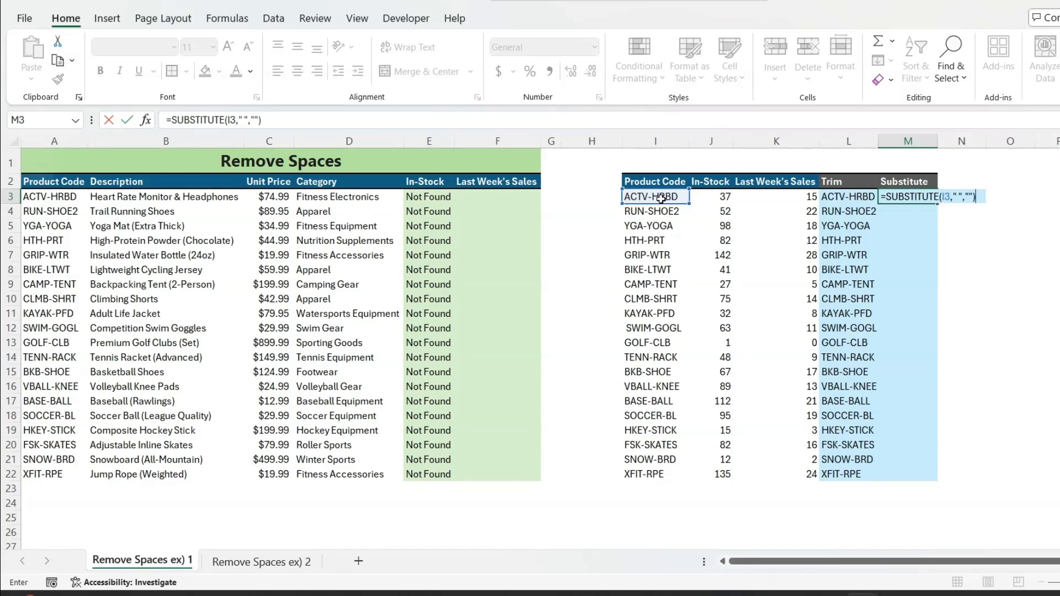
key(ctrl+Return)
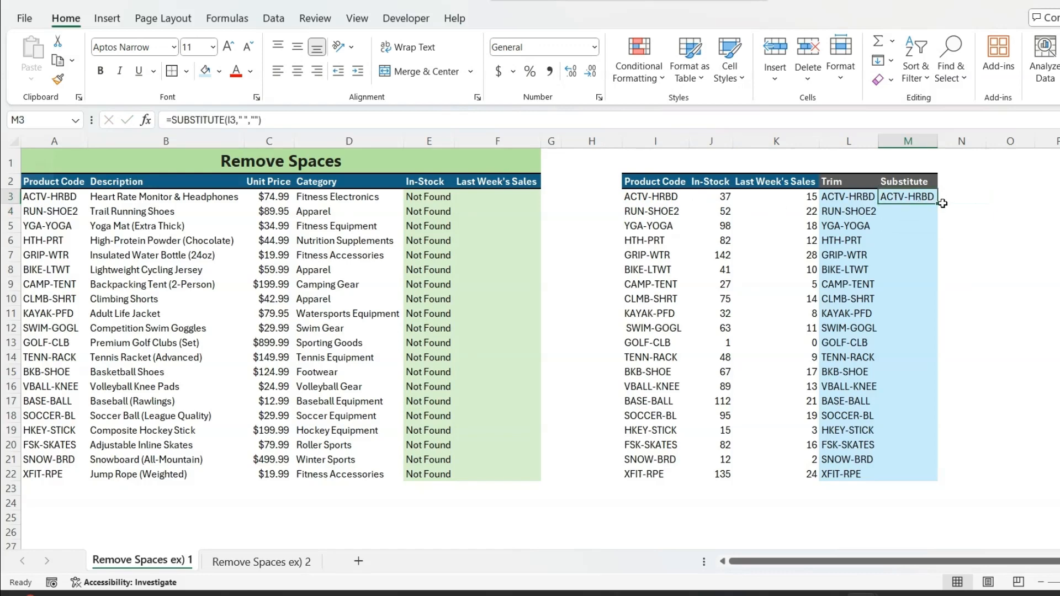
double_click(938, 205)
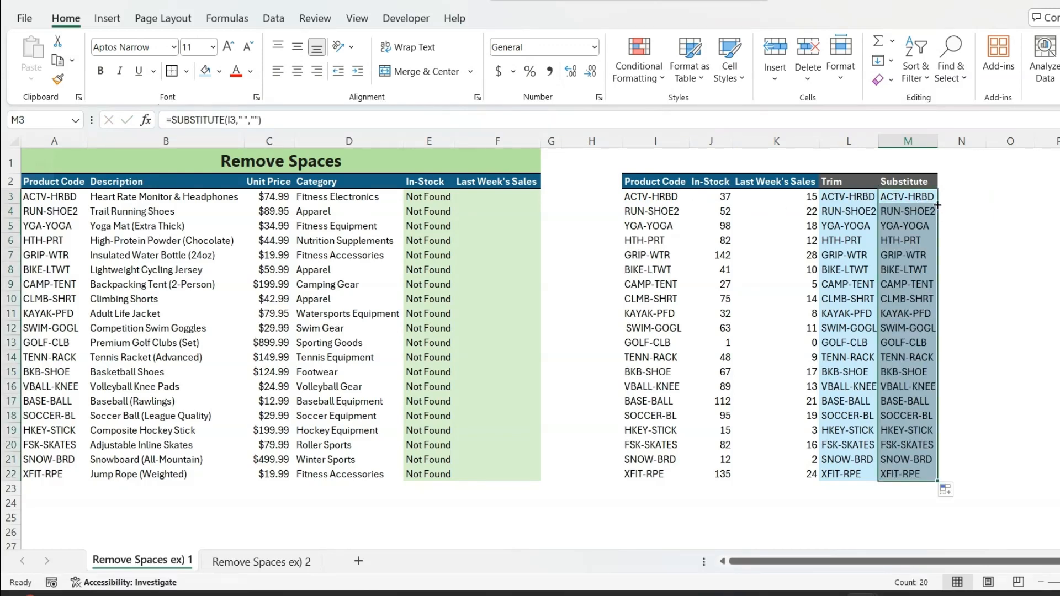
Step: Paste the substituted codes from M3:M22 as values over the product codes in I3:I22, and undo the paste
key(ctrl+c)
right_click(663, 197)
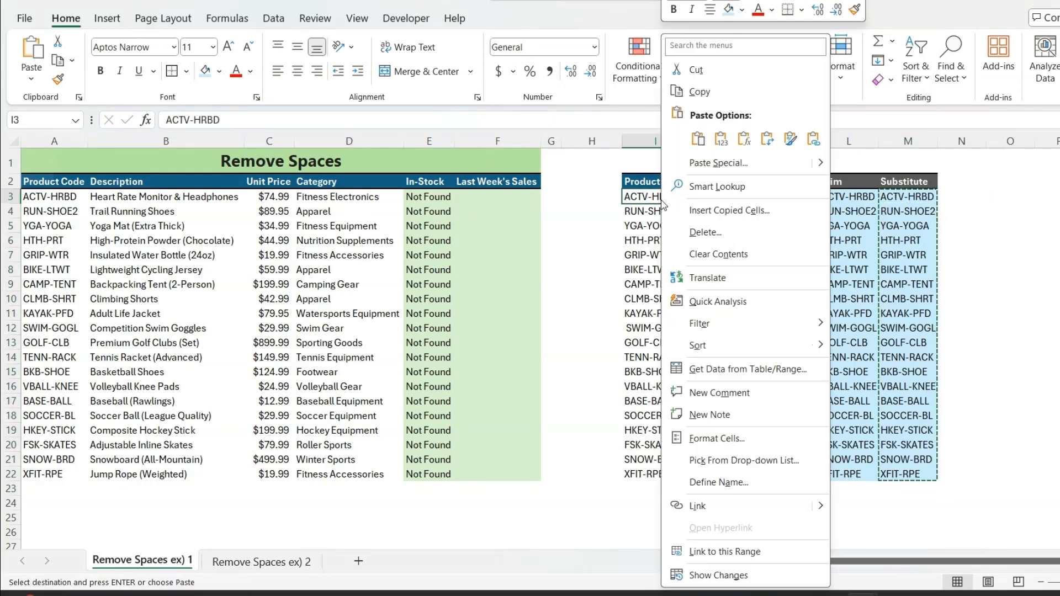
click(722, 140)
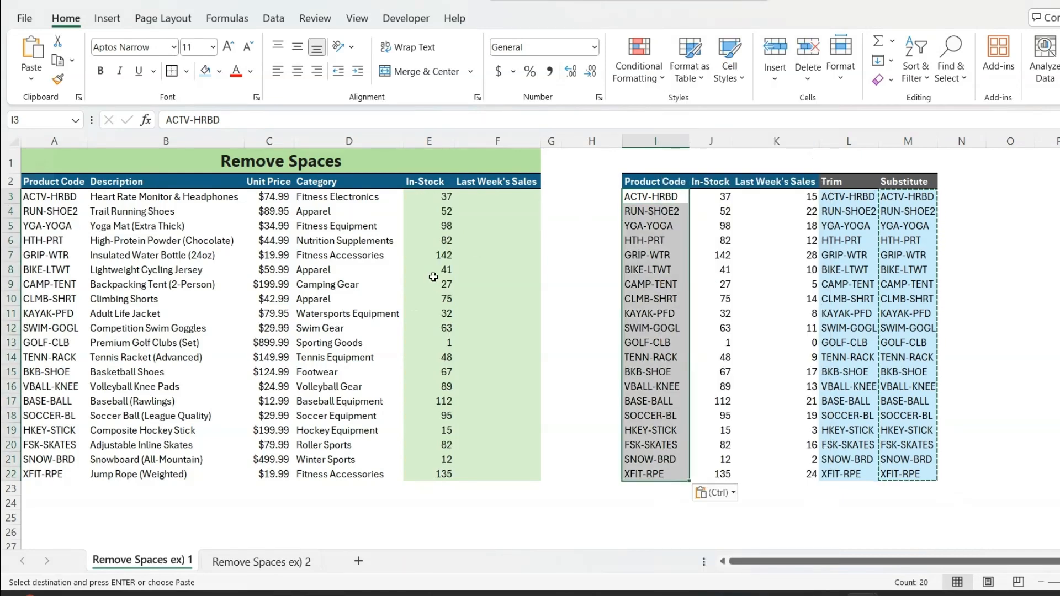
key(ctrl+z)
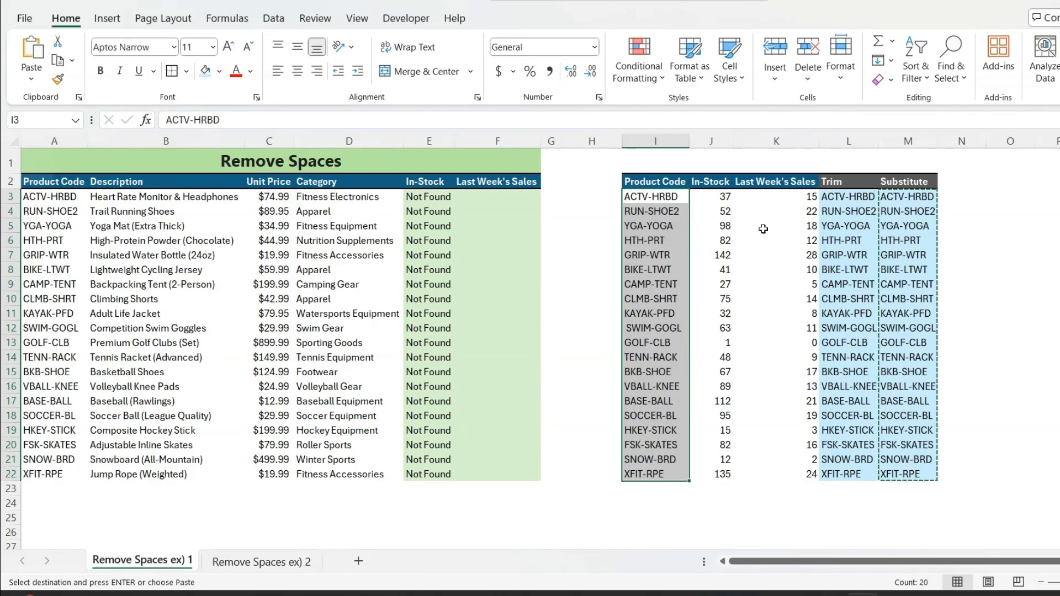
key(Escape)
click(884, 253)
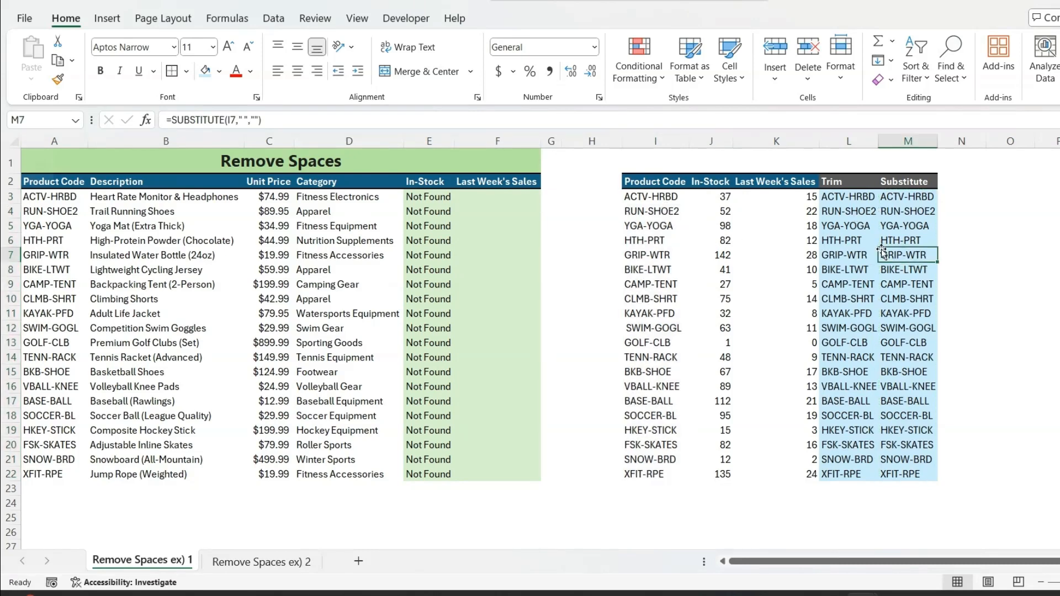
Step: Use Find and Replace on the product codes in I3:I22 to replace every space with nothing
click(669, 201)
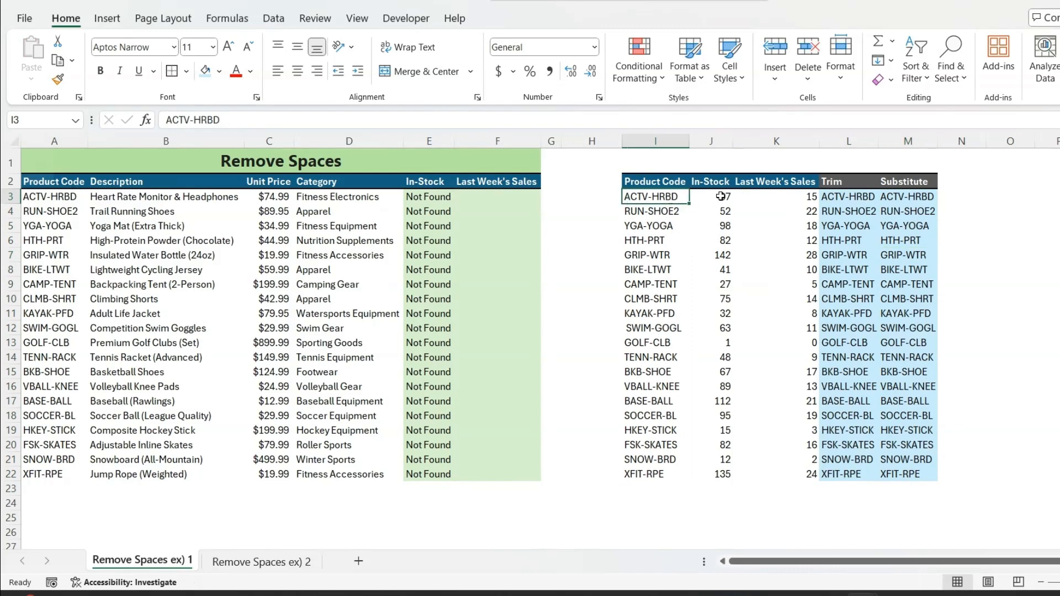
key(ctrl+shift+Down)
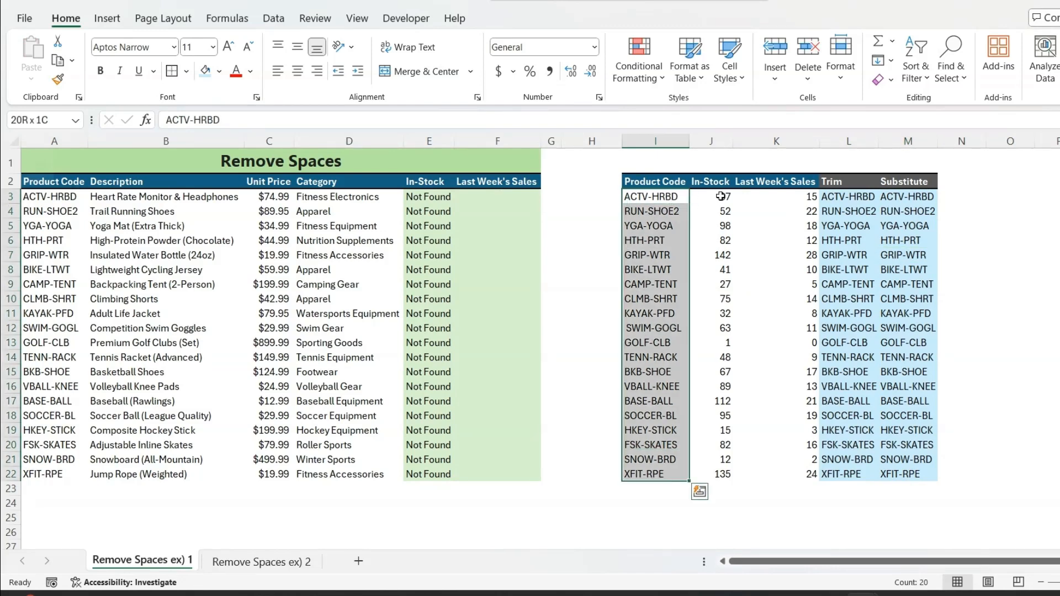
key(ctrl+h)
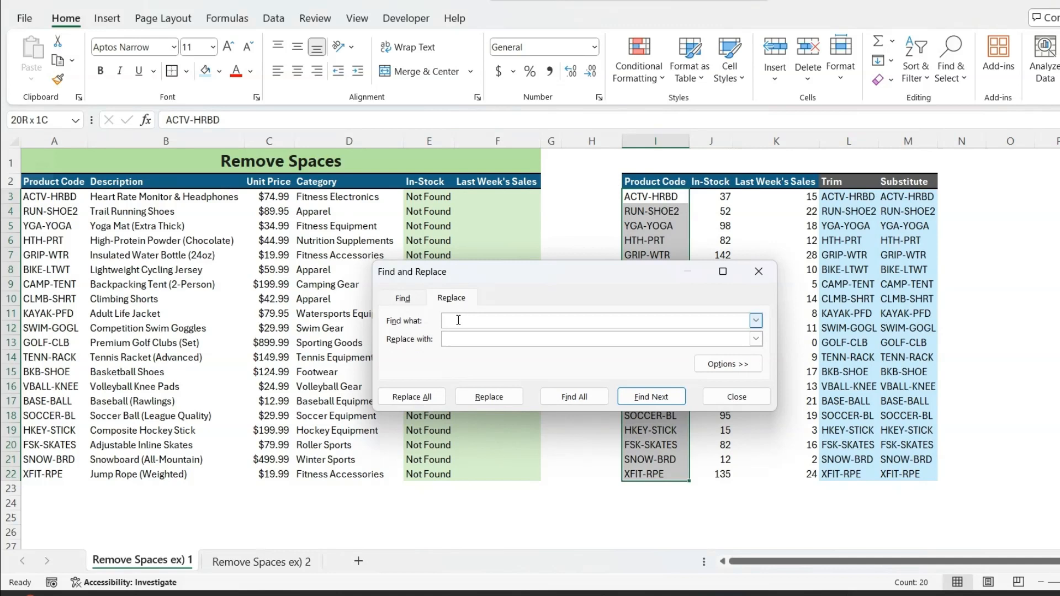
click(453, 339)
click(428, 397)
key(Return)
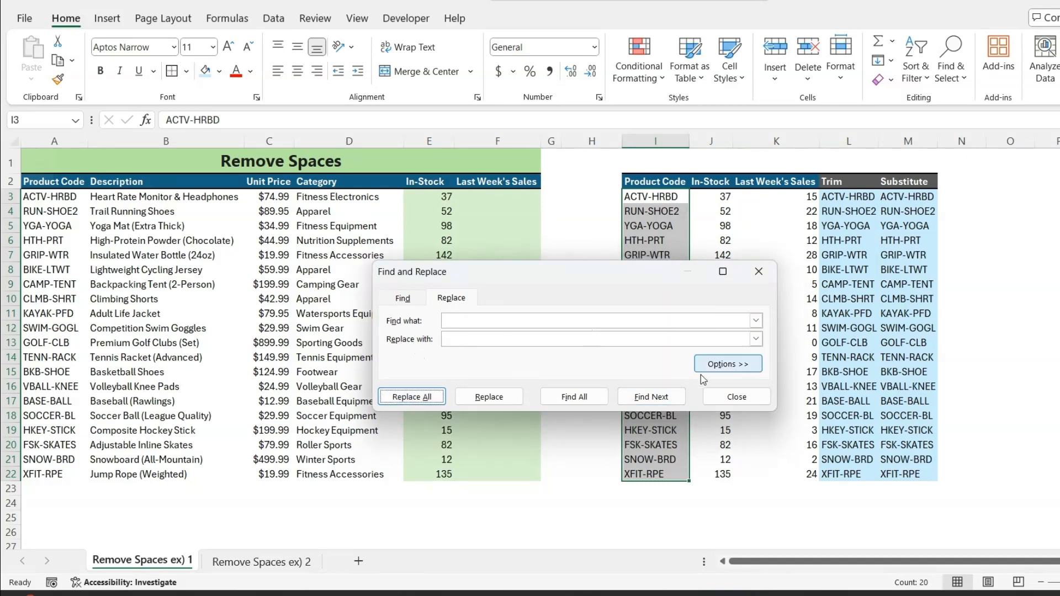
click(754, 397)
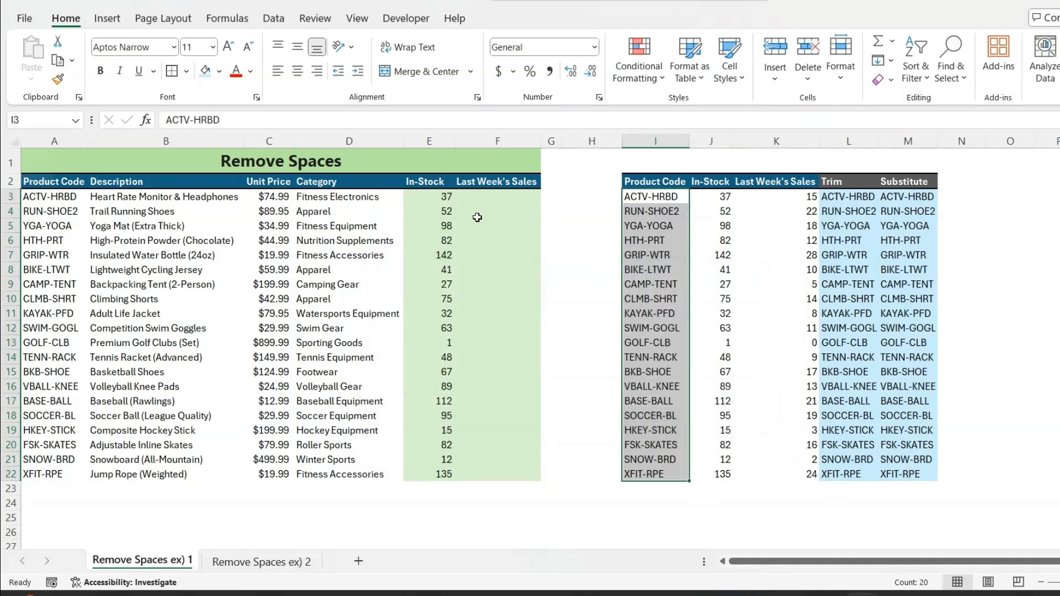
Step: Copy the XLOOKUP formula text from E3 into F3 of the Last Week's Sales column
click(434, 197)
drag(434, 120, 16, 119)
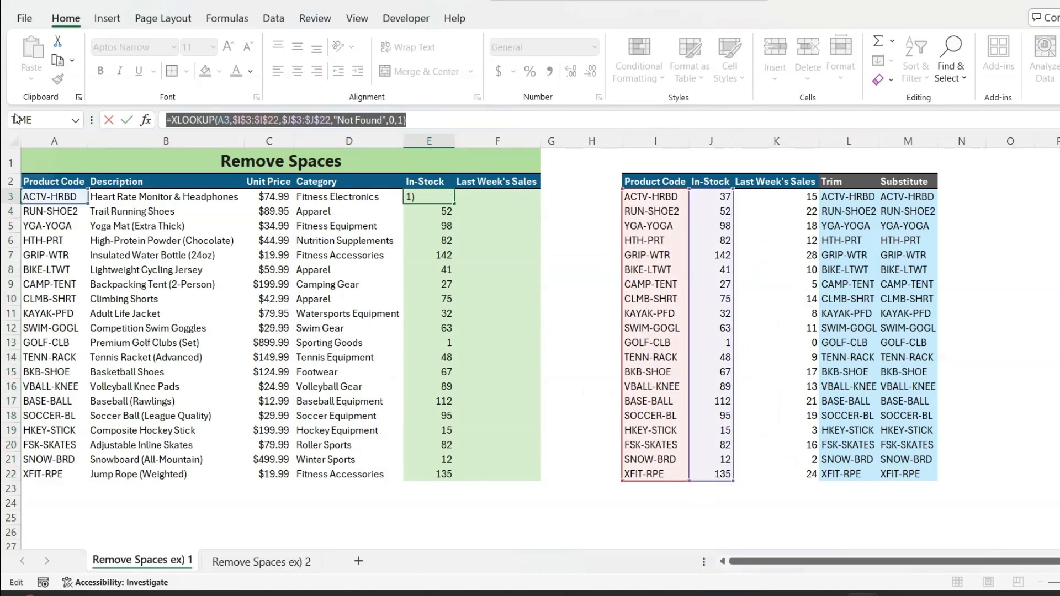
key(ctrl+c)
key(Escape)
click(494, 198)
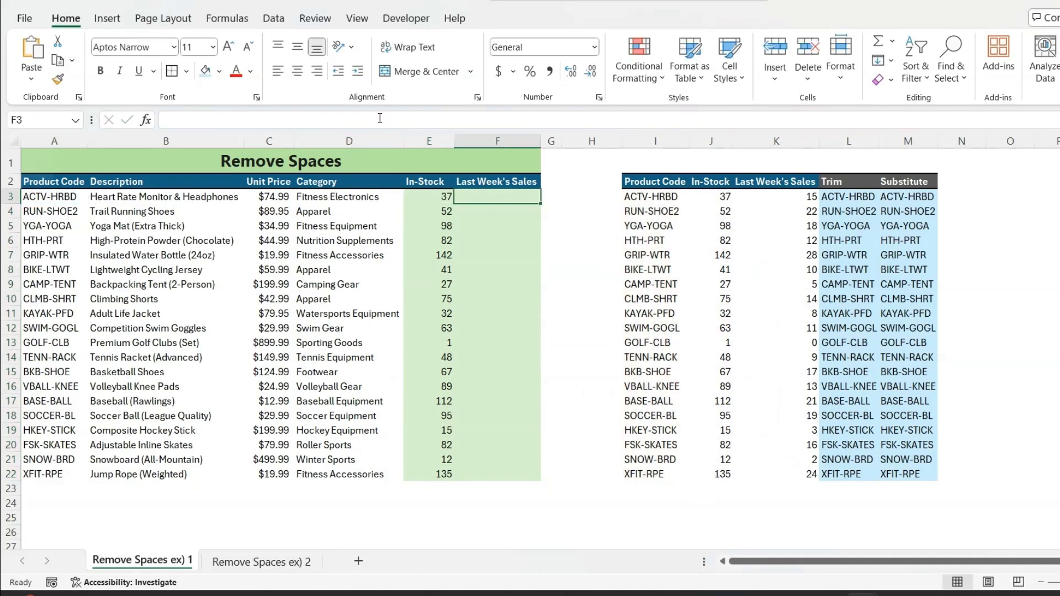
click(380, 118)
key(ctrl+v)
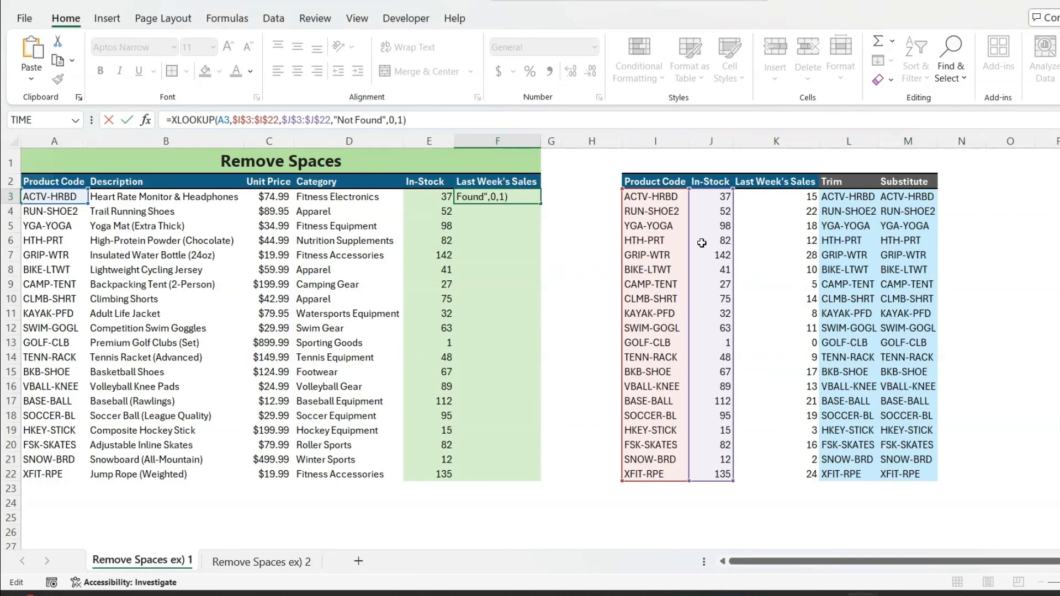
Step: Shift the return array of the F3 formula to $K$3:$K$22 and fill the formula down to F22
drag(702, 243, 756, 259)
key(Return)
click(527, 193)
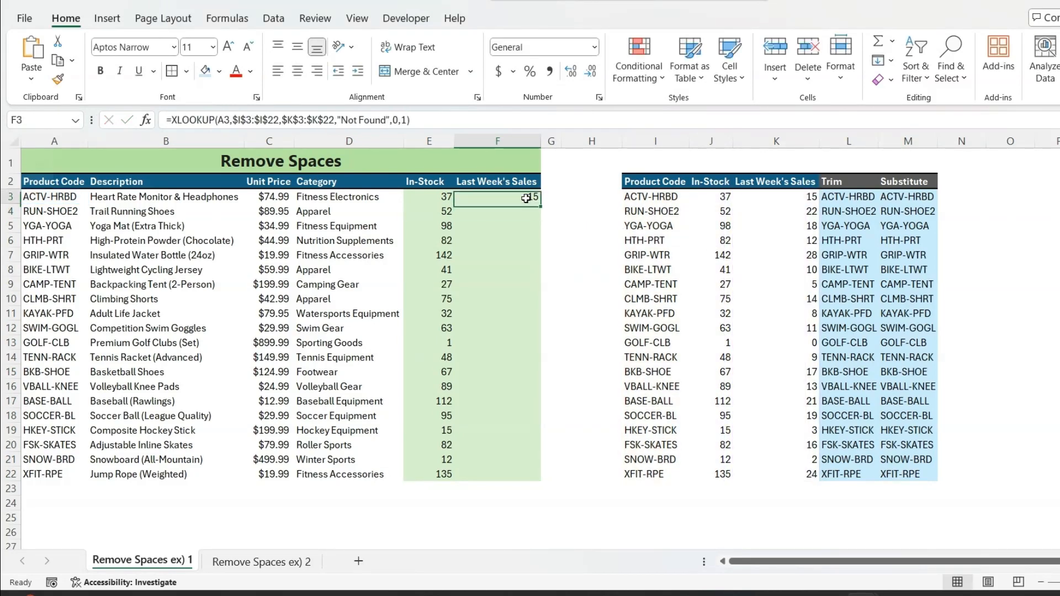
double_click(541, 204)
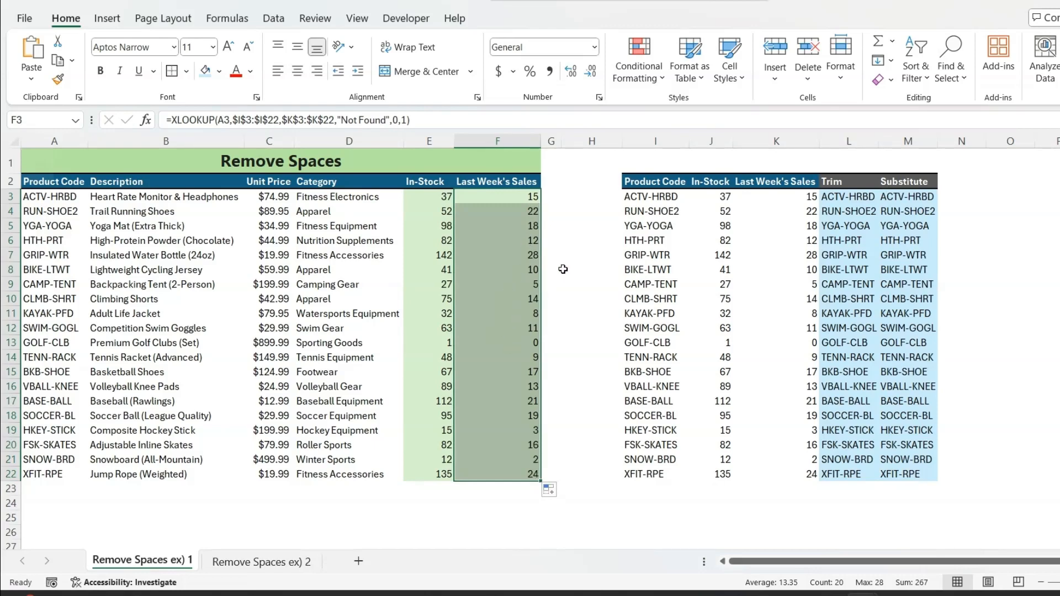
Step: On the Remove Spaces ex) 2 sheet, begin an XLOOKUP in E3 with lookup value A3 and lookup array $H$3:$H$22
key(ctrl+Page_Down)
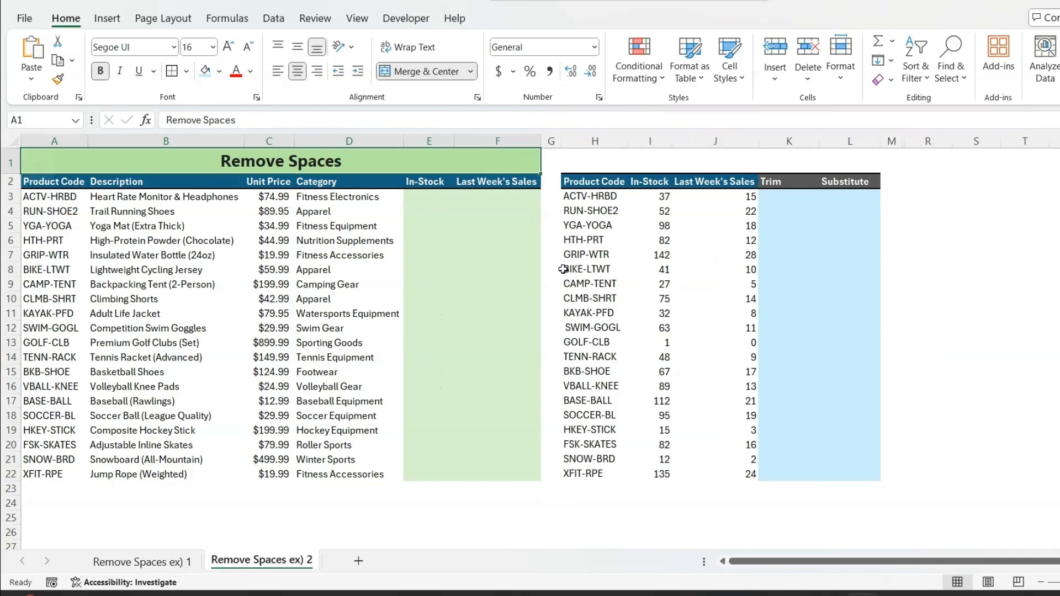
click(430, 196)
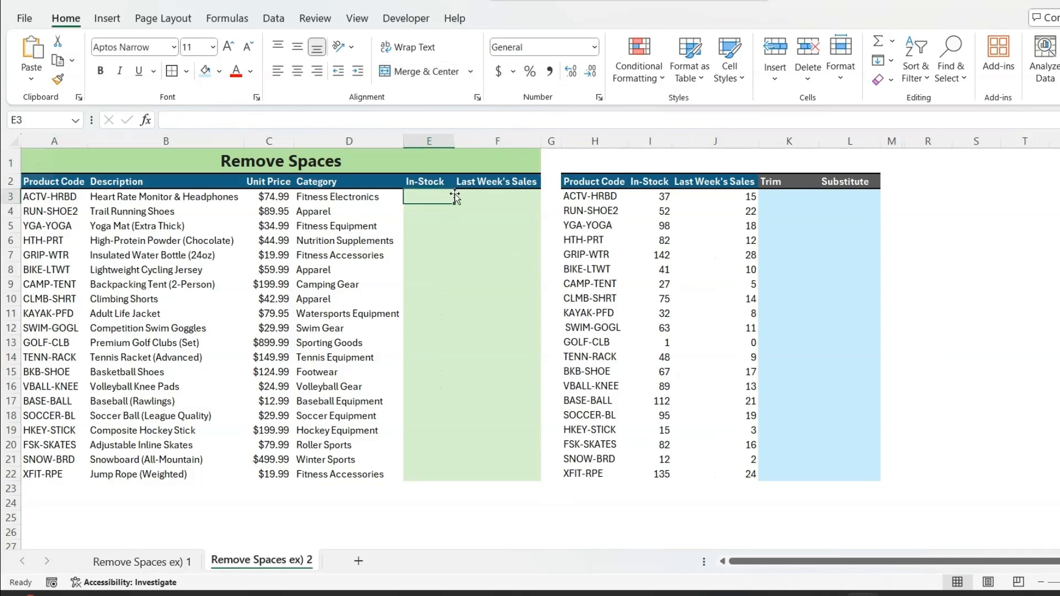
text(=xlo)
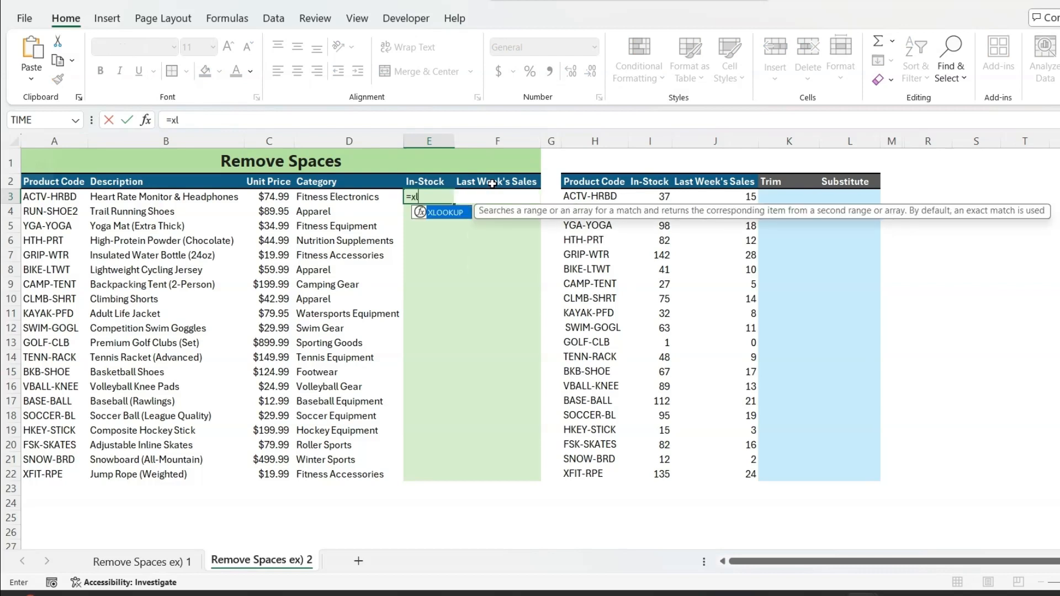
key(Tab)
click(55, 196)
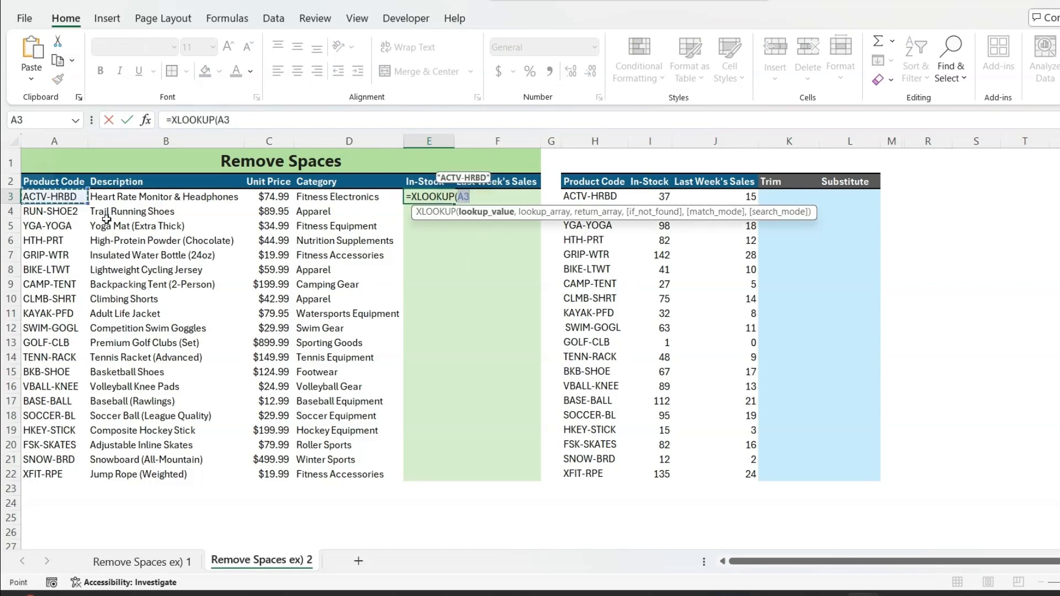
text(,)
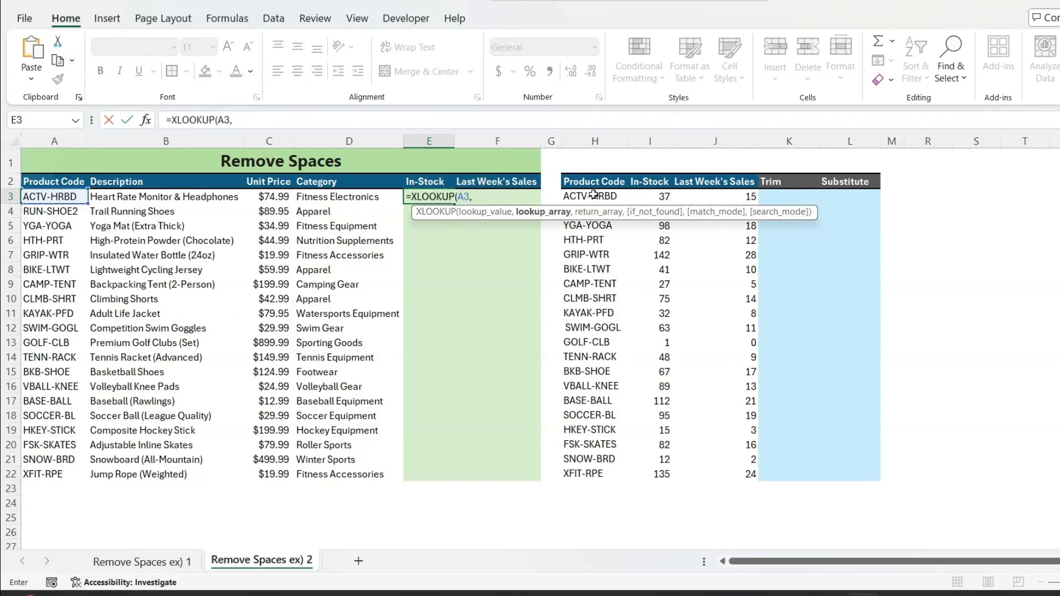
click(592, 196)
key(ctrl+shift+Down)
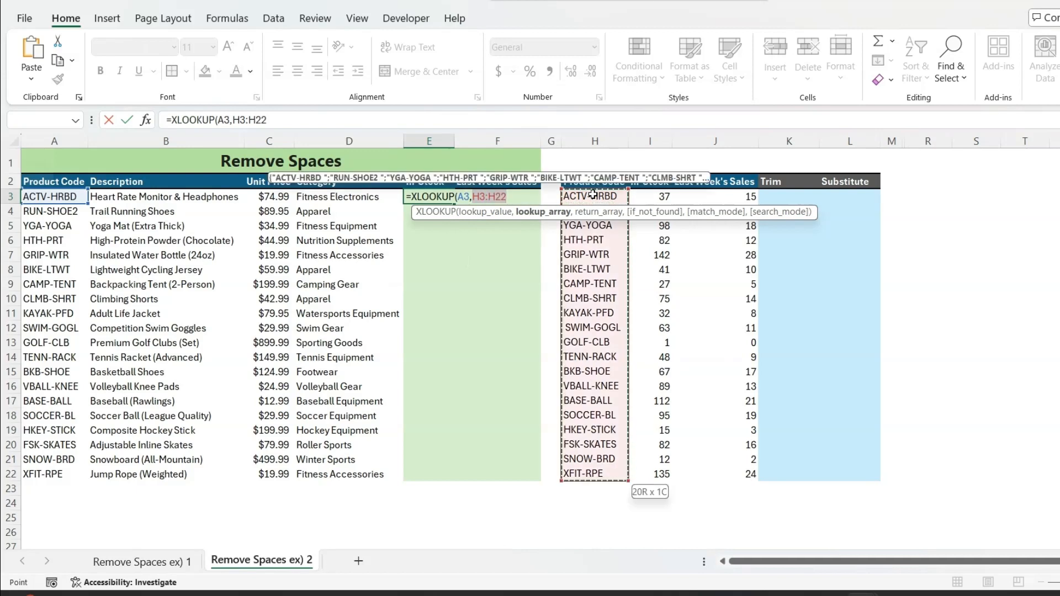
key(F4)
text(,)
Step: Complete the E3 XLOOKUP with return array $I$3:$I$22, "Not Found", match mode 0 and search mode 1, and fill it down to E22
click(659, 200)
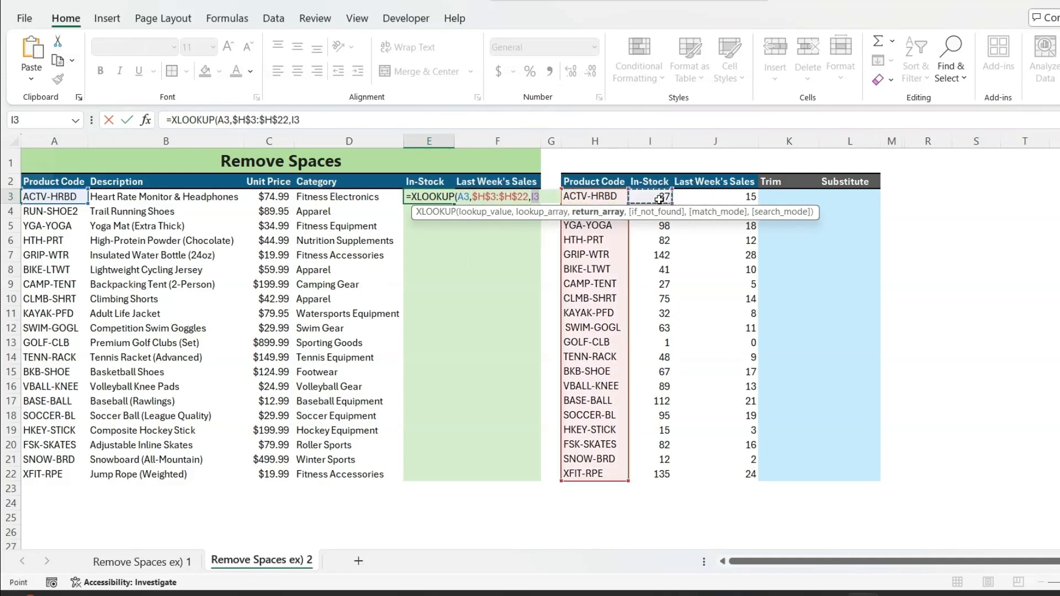
key(ctrl+shift+Down)
key(F4)
text(,)
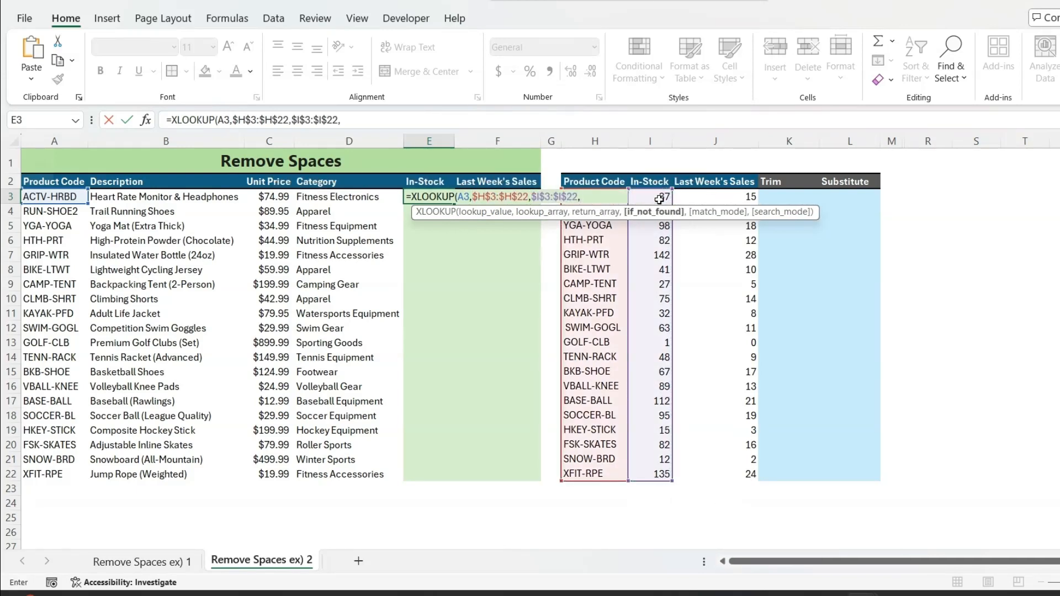
text("Not Found",)
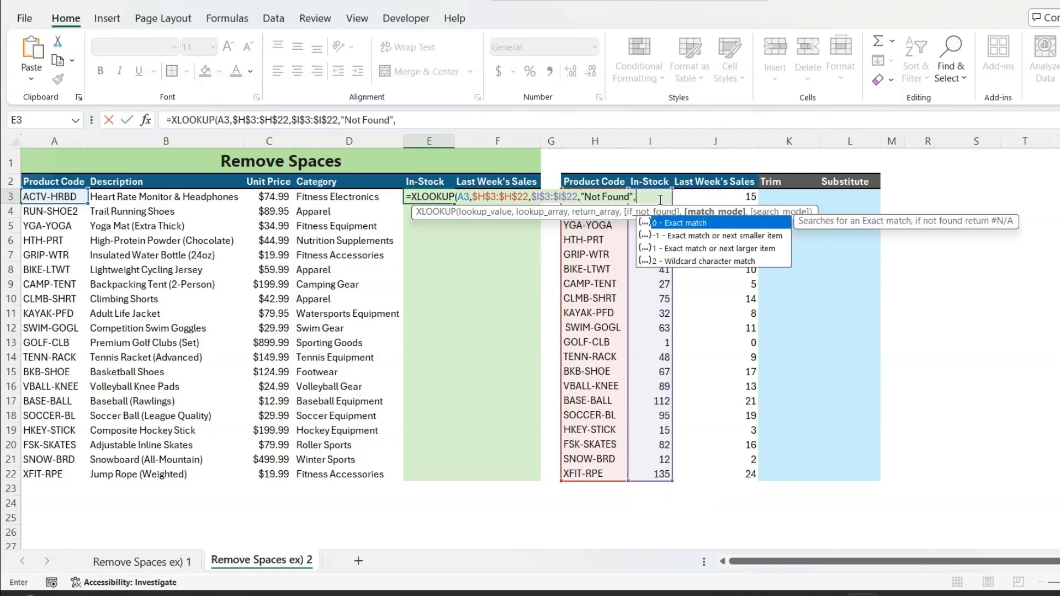
text(0,1))
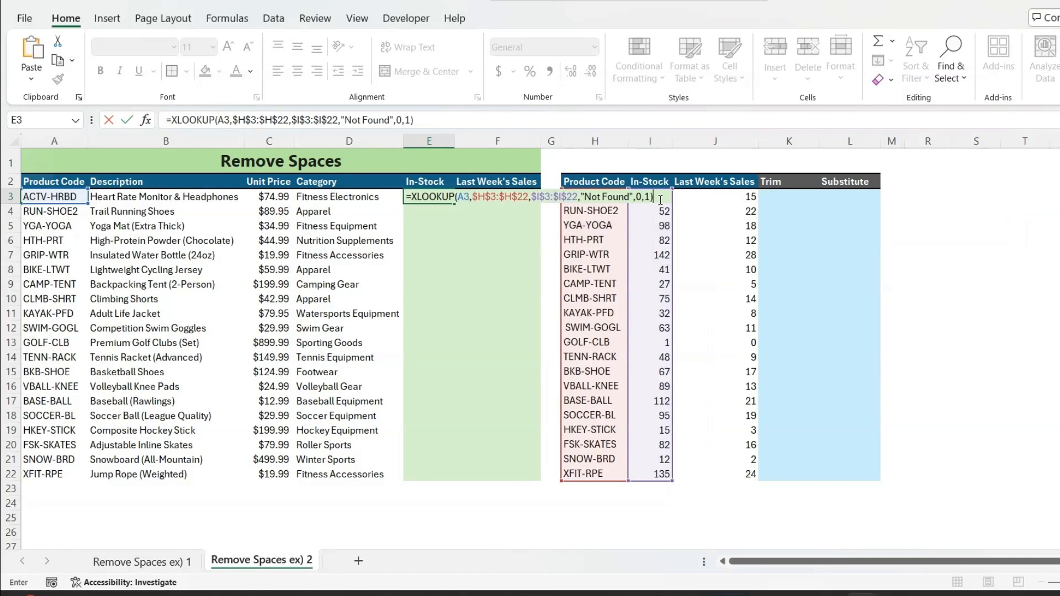
key(Return)
click(441, 197)
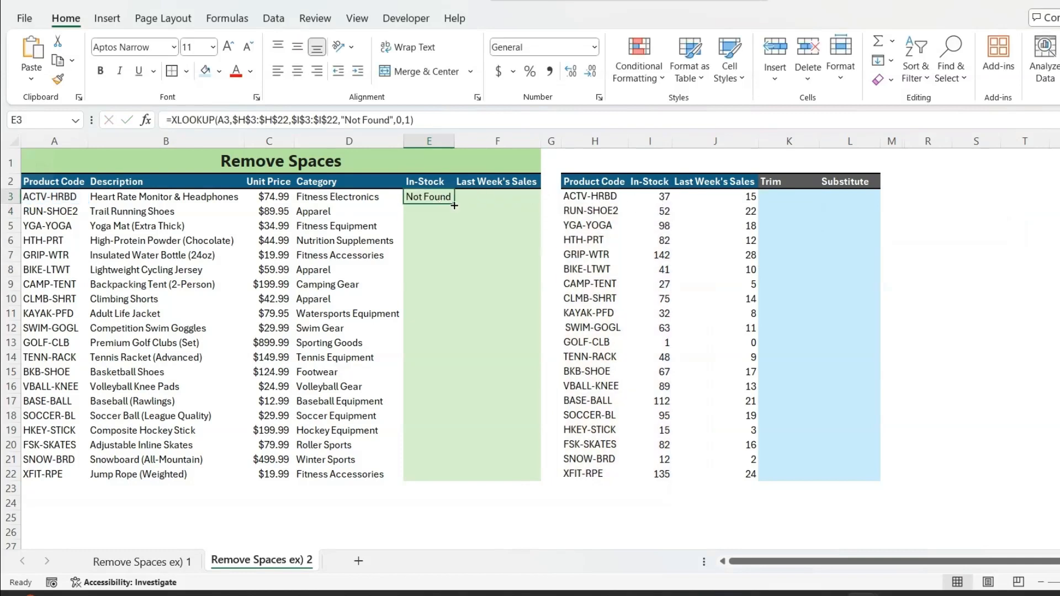
double_click(454, 204)
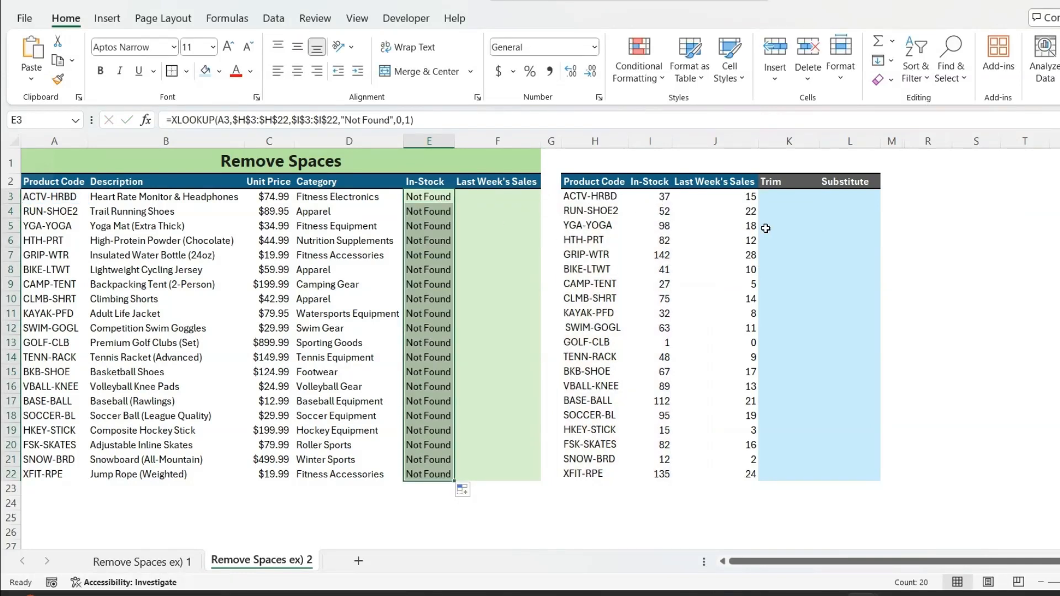
Step: Enter =TRIM(H3) in K3 and fill the formula down the Trim column to K22
click(782, 199)
text(=trim)
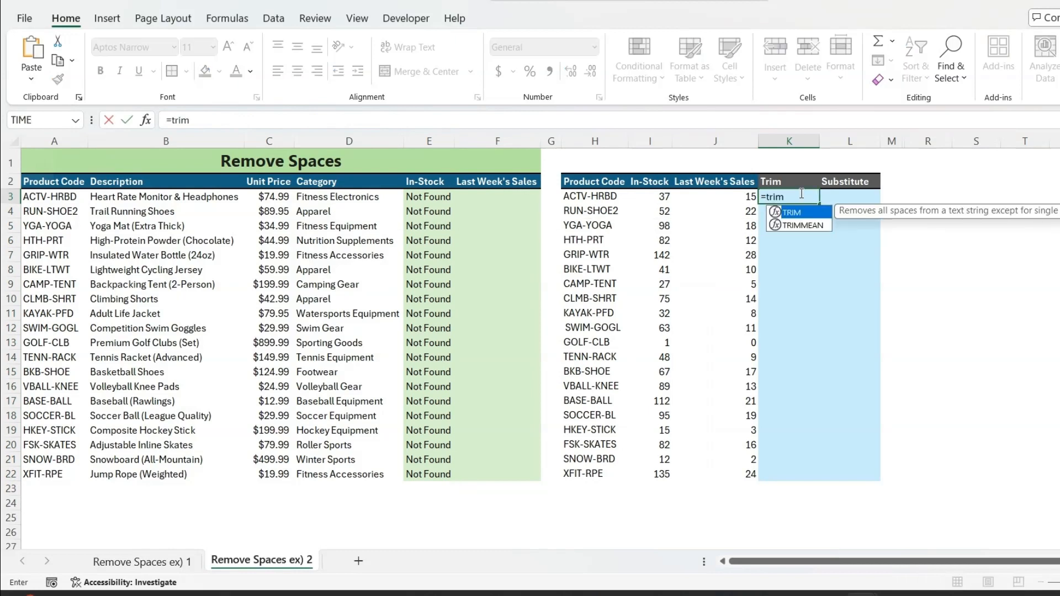
key(Tab)
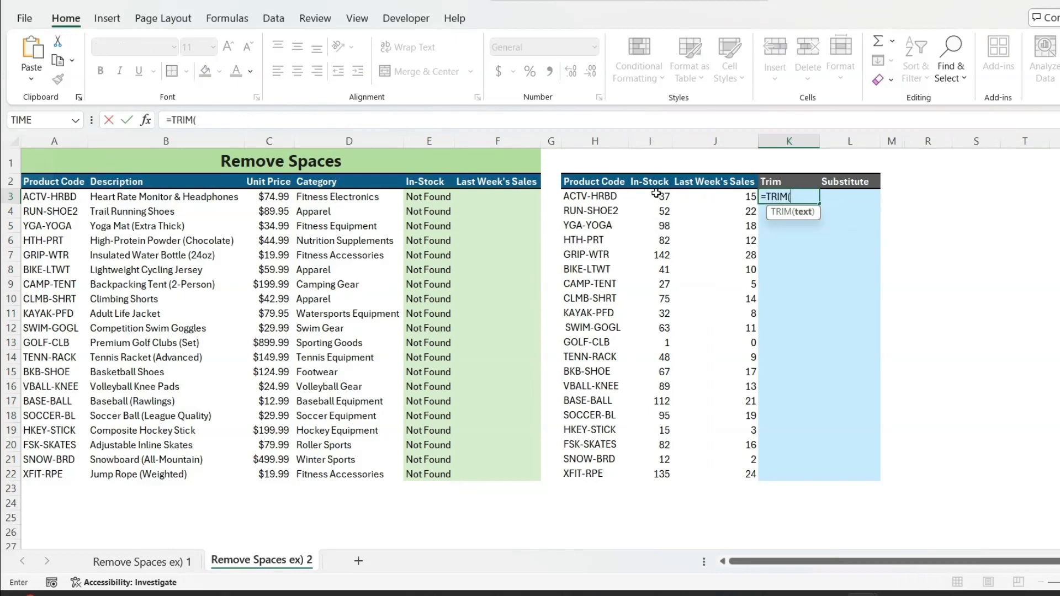
click(605, 197)
key(Return)
click(805, 197)
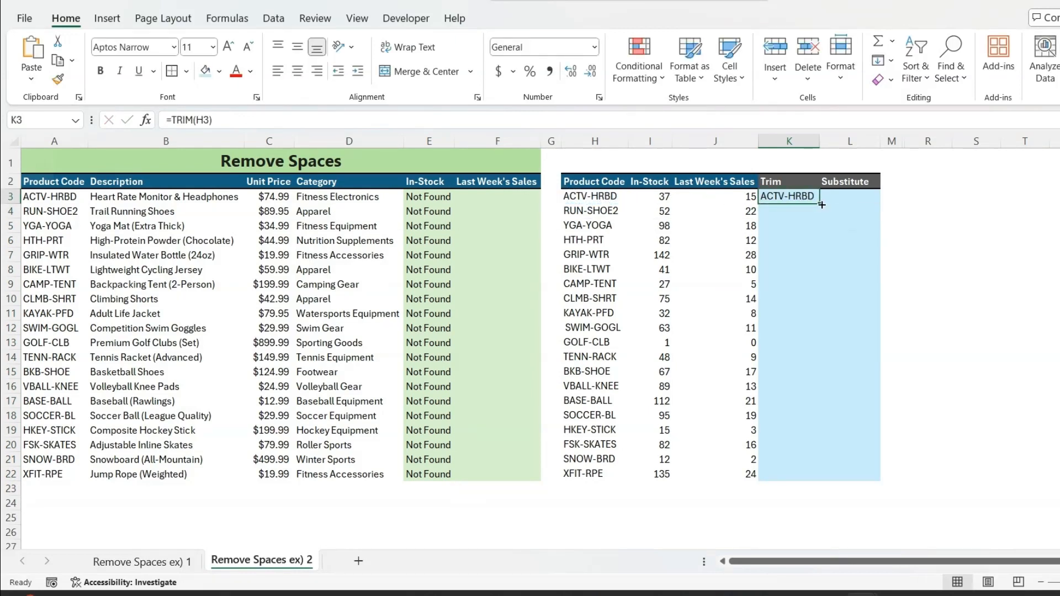
double_click(820, 207)
Step: Paste the trimmed codes from K3:K22 as values over the product codes in H3:H22
key(ctrl+c)
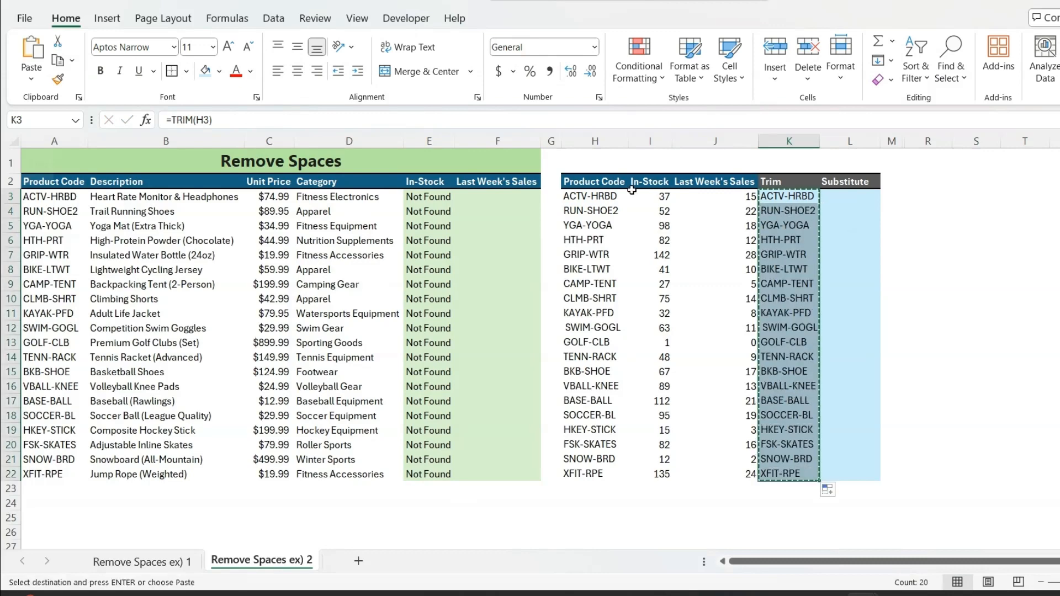
click(597, 196)
right_click(597, 196)
click(664, 140)
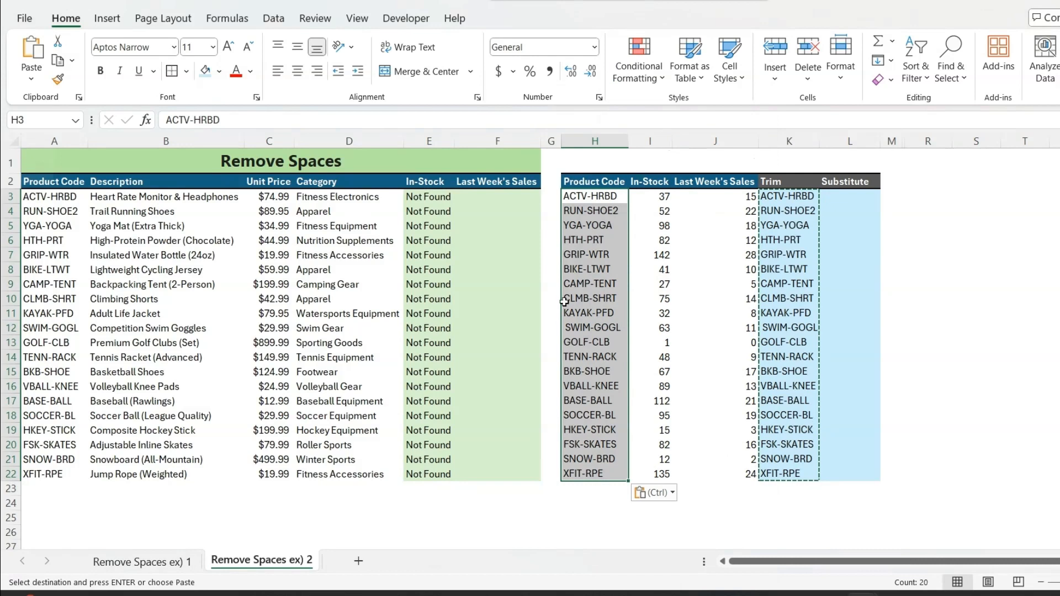
key(Escape)
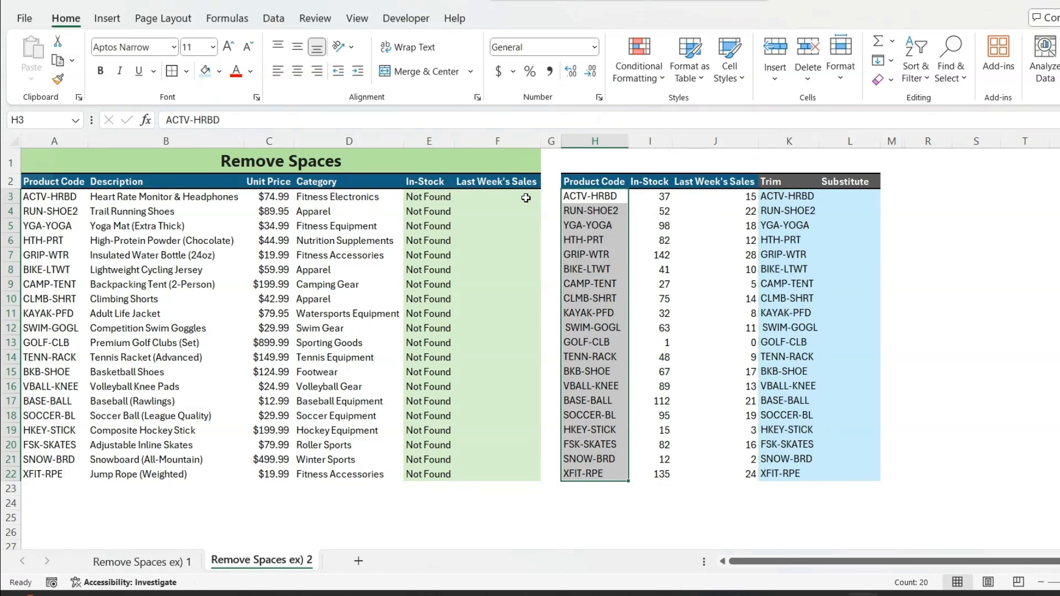
Step: Check the end of the product code in H3 for a trailing space and view the TRIM formula in K3
mouse_move(609, 200)
mouse_down()
mouse_move(609, 241)
mouse_move(610, 198)
mouse_up()
click(308, 118)
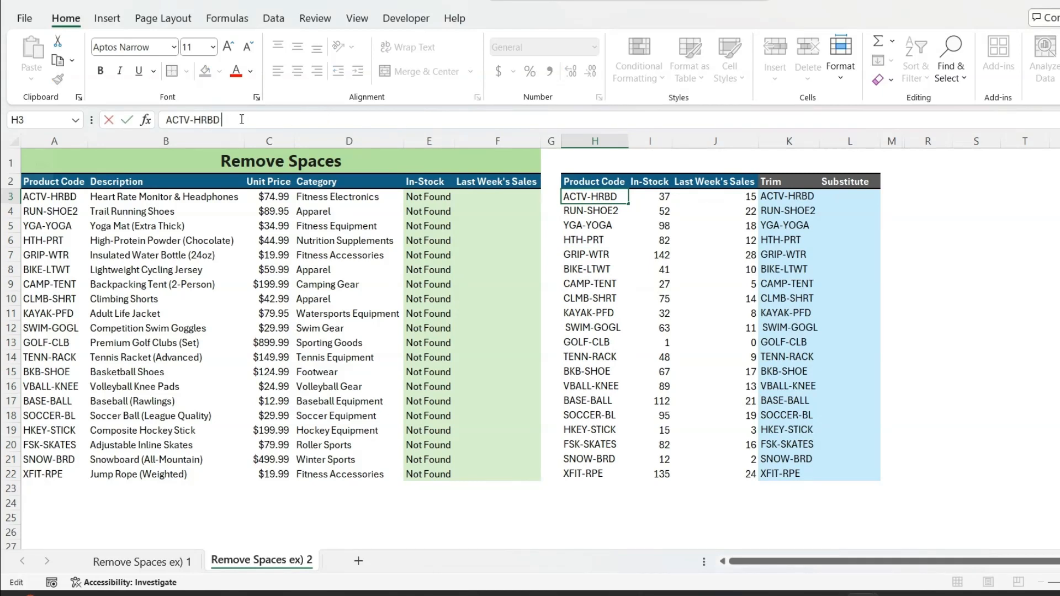
click(762, 201)
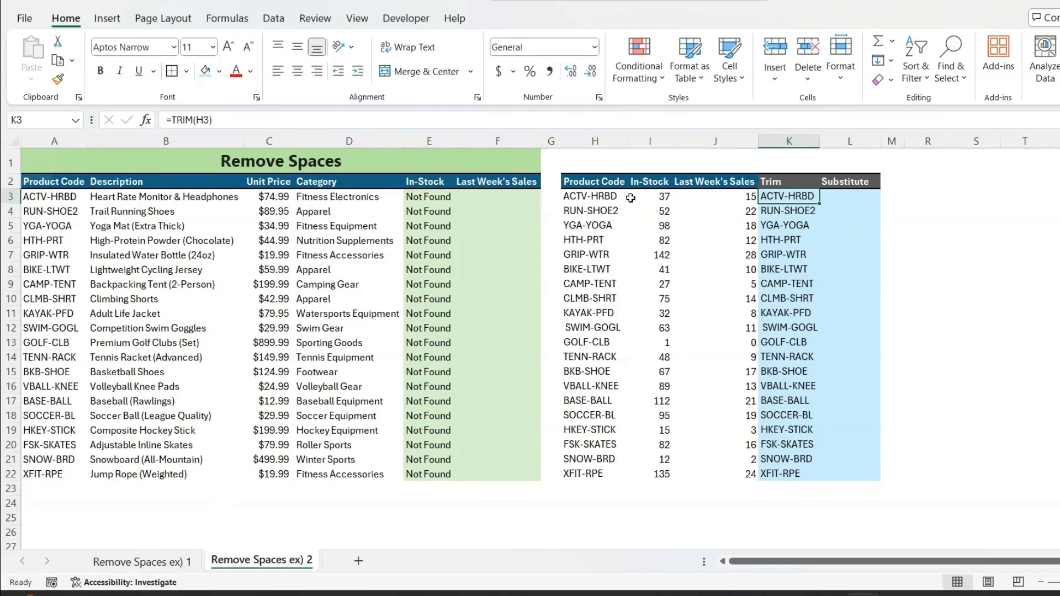
click(555, 198)
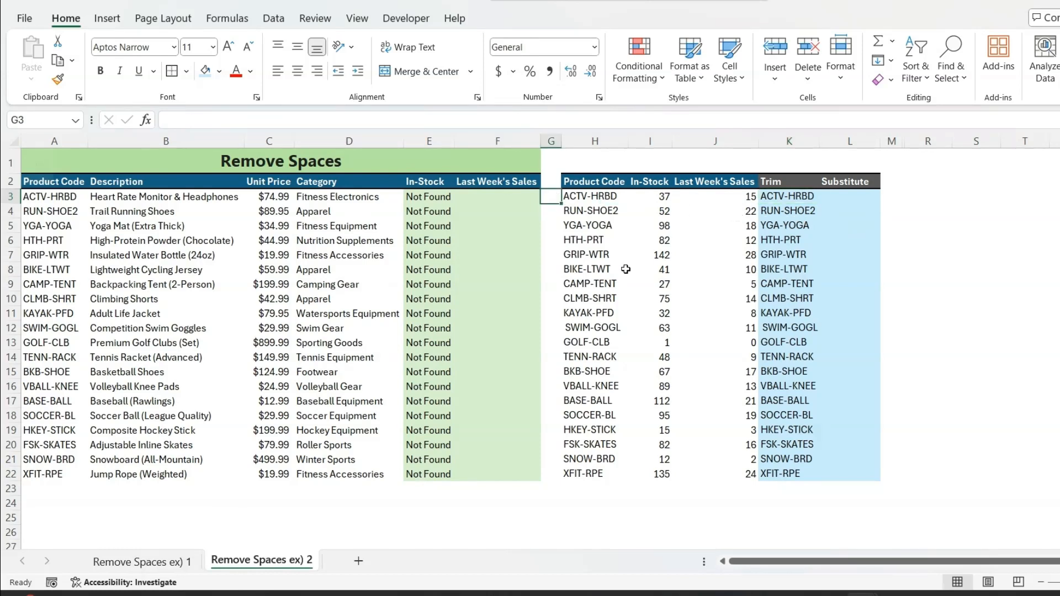
Step: Test whether the codes in H3 and A3 match with =H3=A3 in G3, autofitting column G, and clear the test formula
text(=)
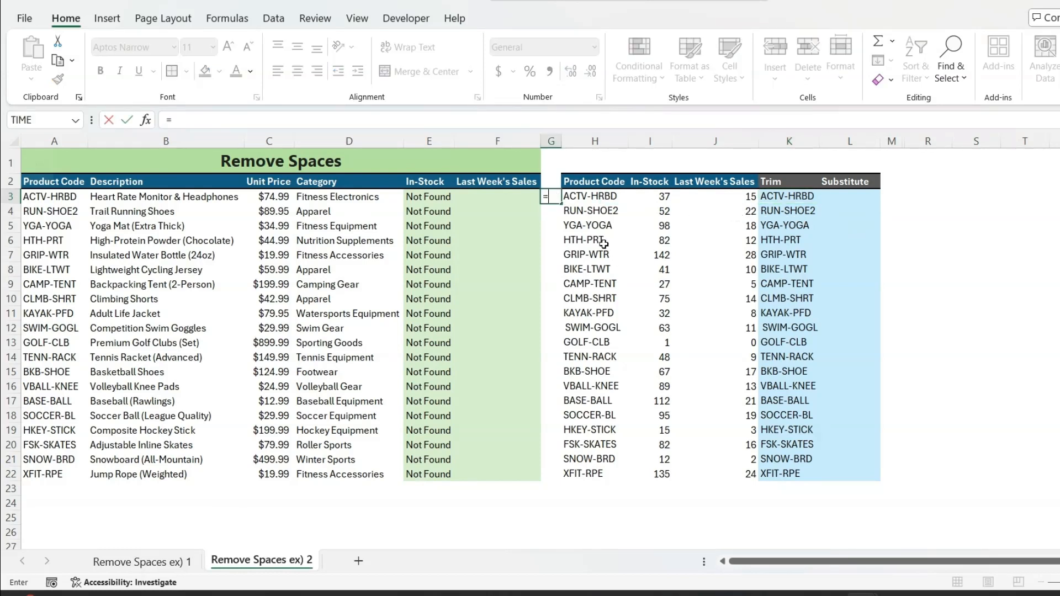
click(591, 196)
text(=)
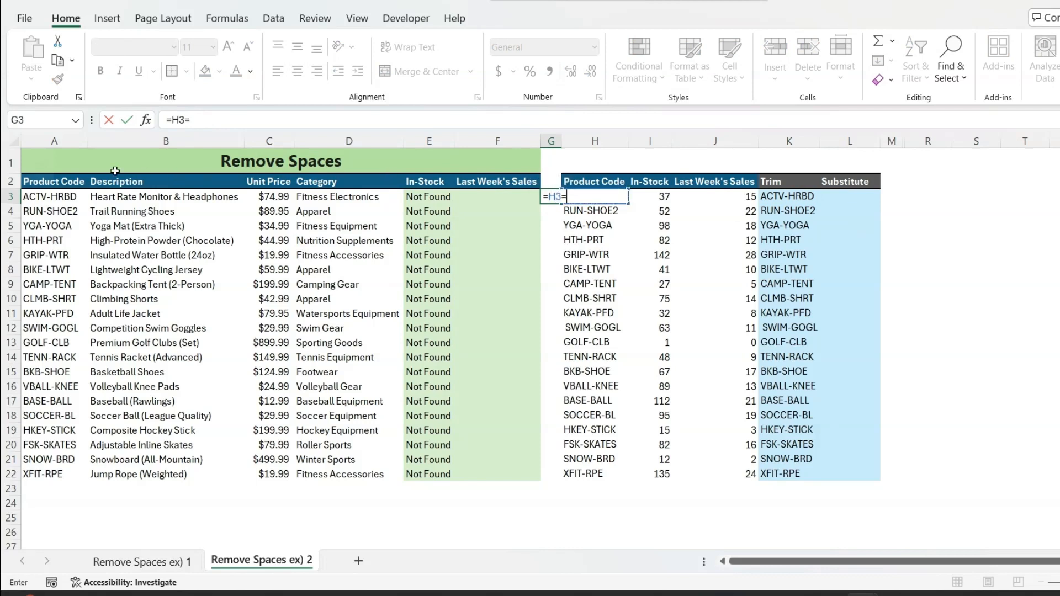
click(46, 198)
key(Return)
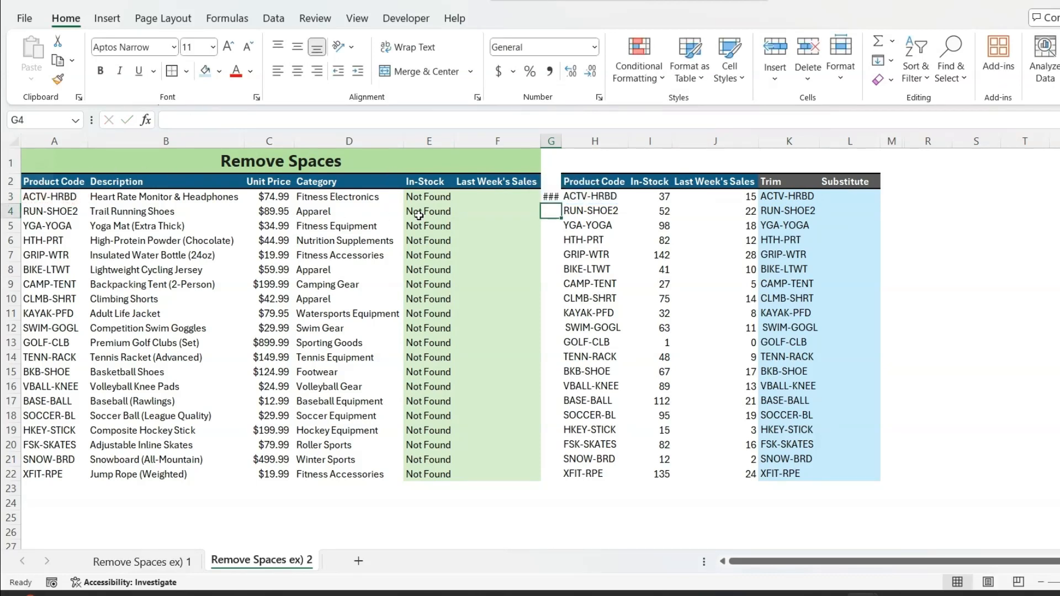
double_click(561, 141)
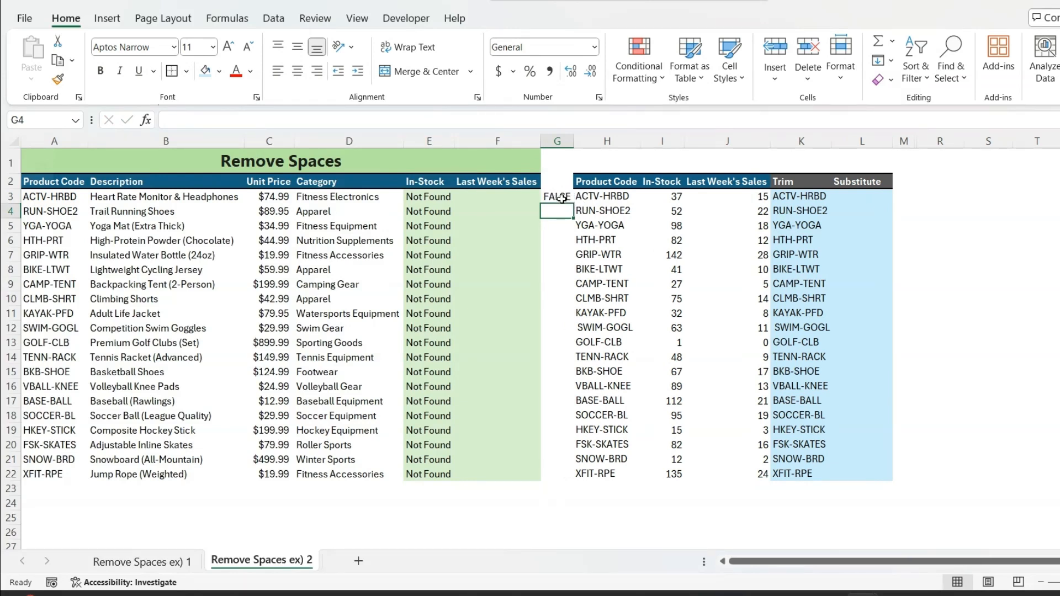
click(561, 200)
key(Delete)
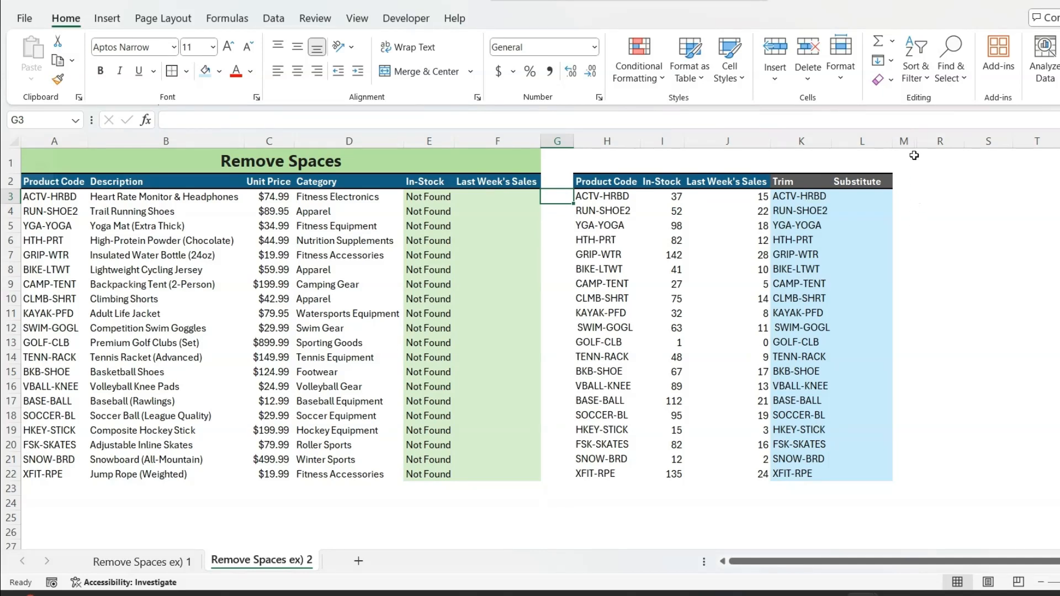
Step: Unhide columns N to Q between columns M and R to reveal the space type reference table
drag(904, 141, 941, 140)
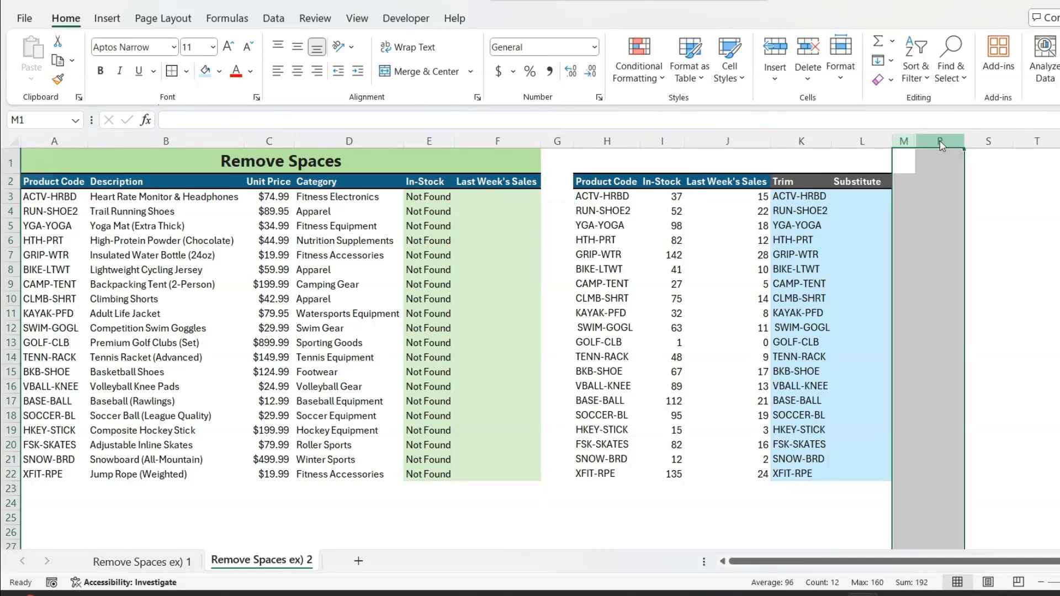
key(alt+h)
key(o)
key(u)
key(l)
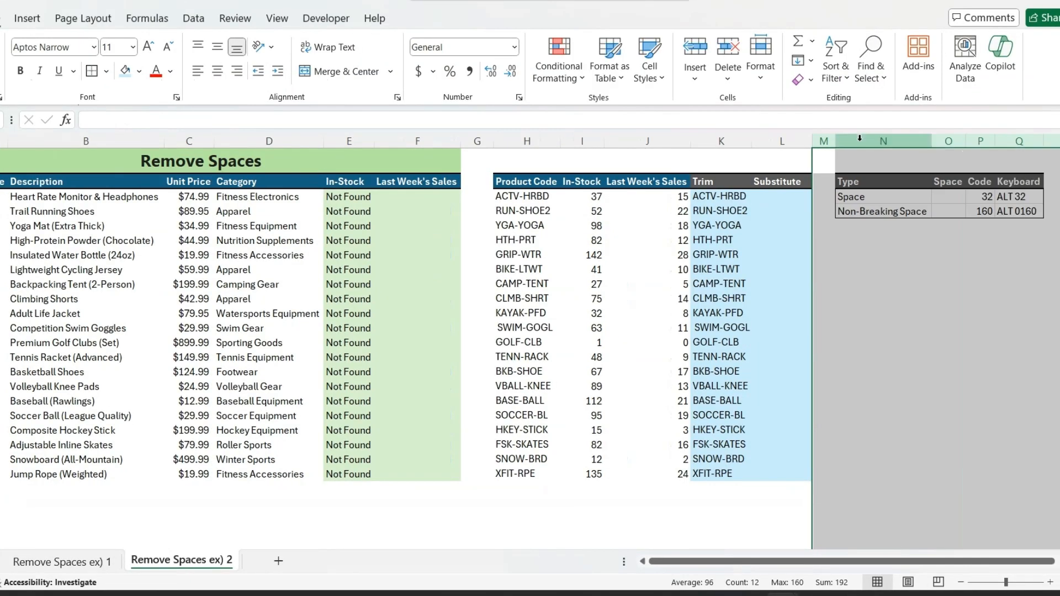
click(860, 256)
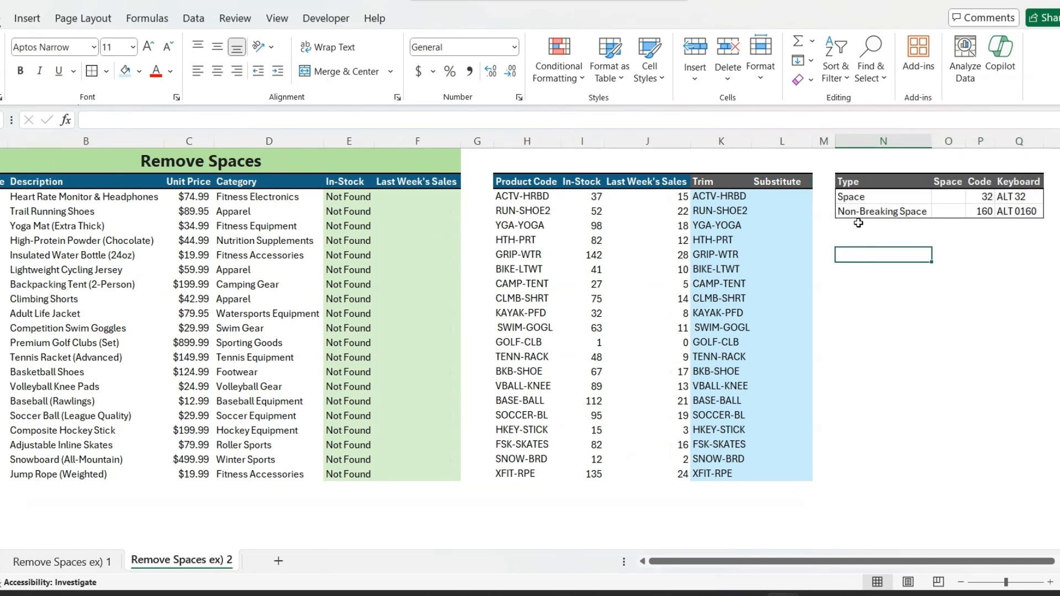
Step: Inspect the characters stored in O4 and O3 for the non-breaking space and the regular space
click(952, 211)
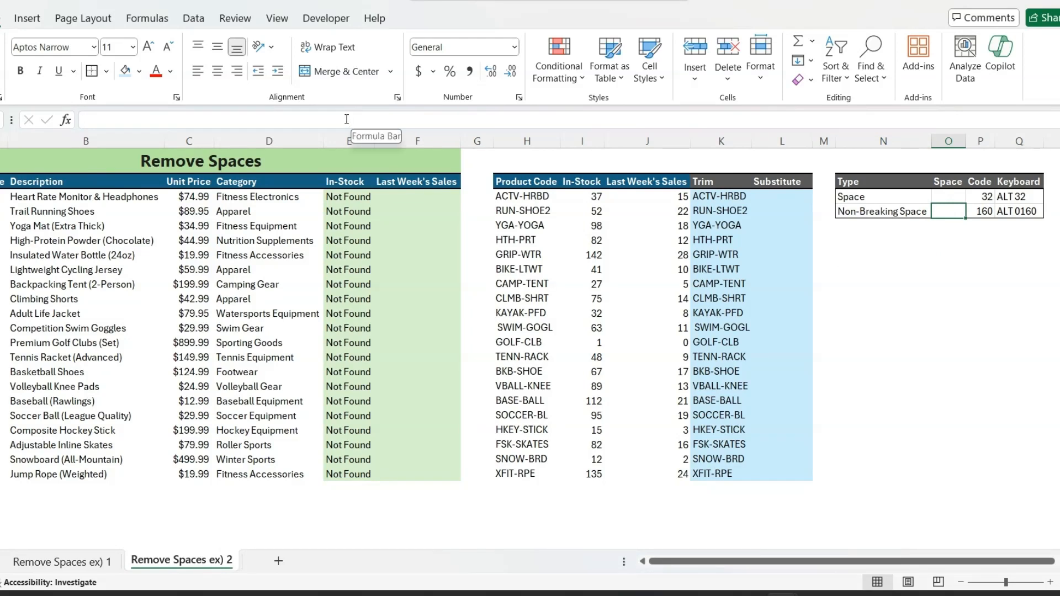
click(124, 120)
drag(67, 120, 67, 119)
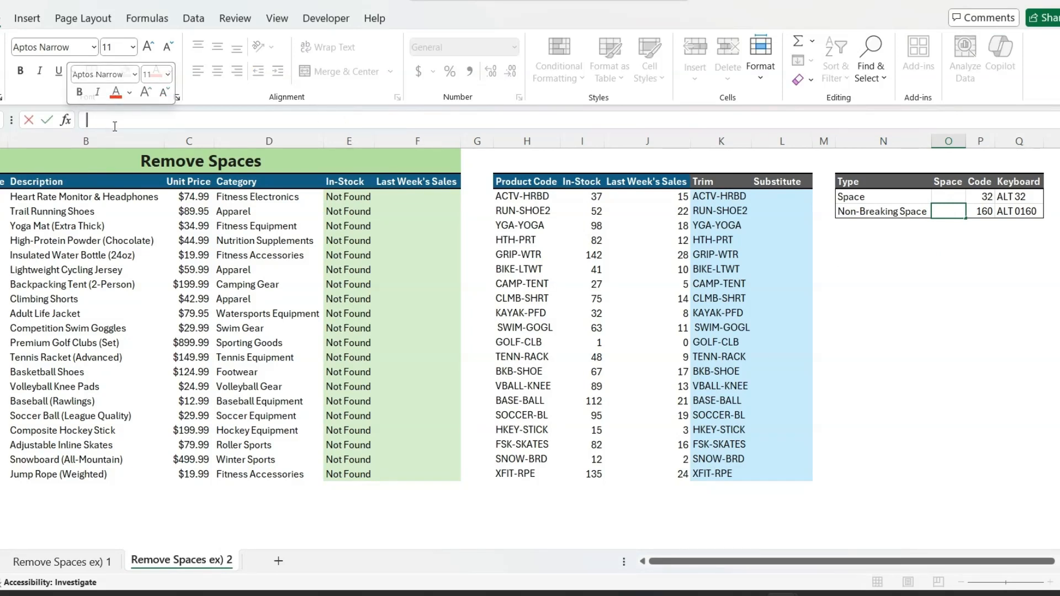
key(Escape)
click(943, 198)
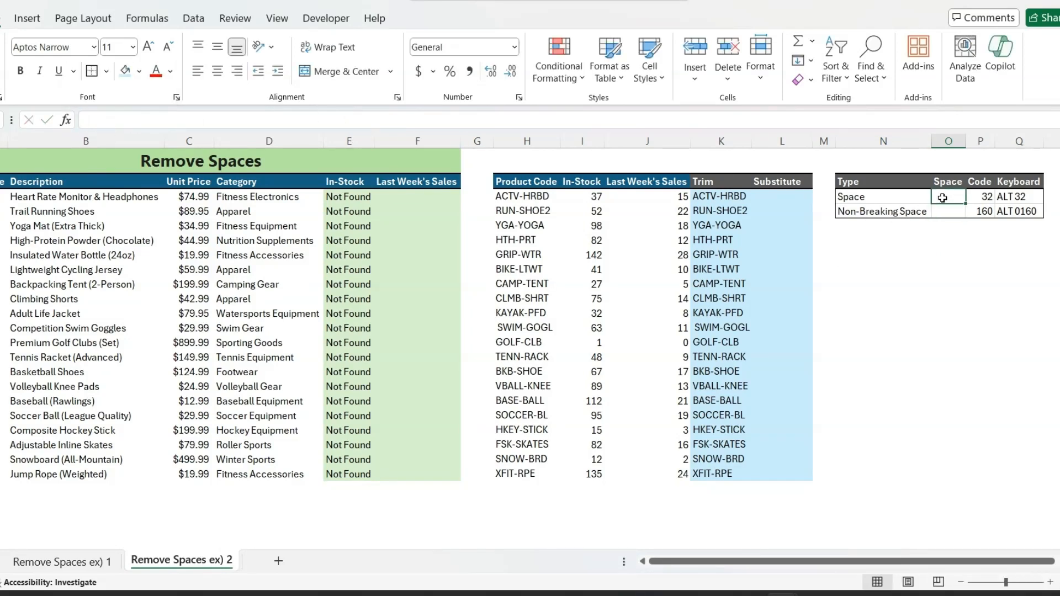
drag(88, 120, 60, 122)
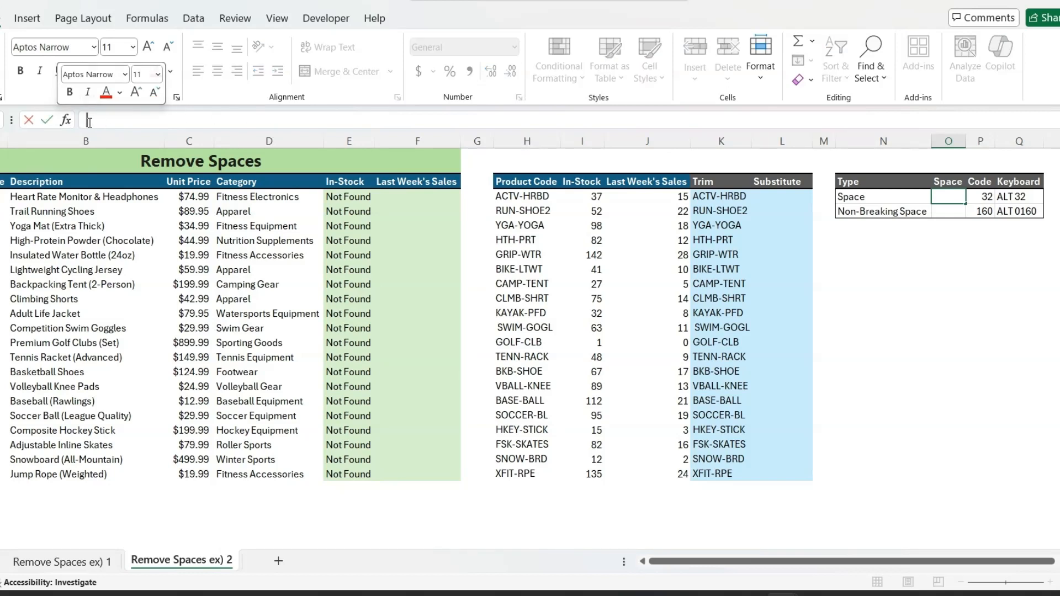
key(Escape)
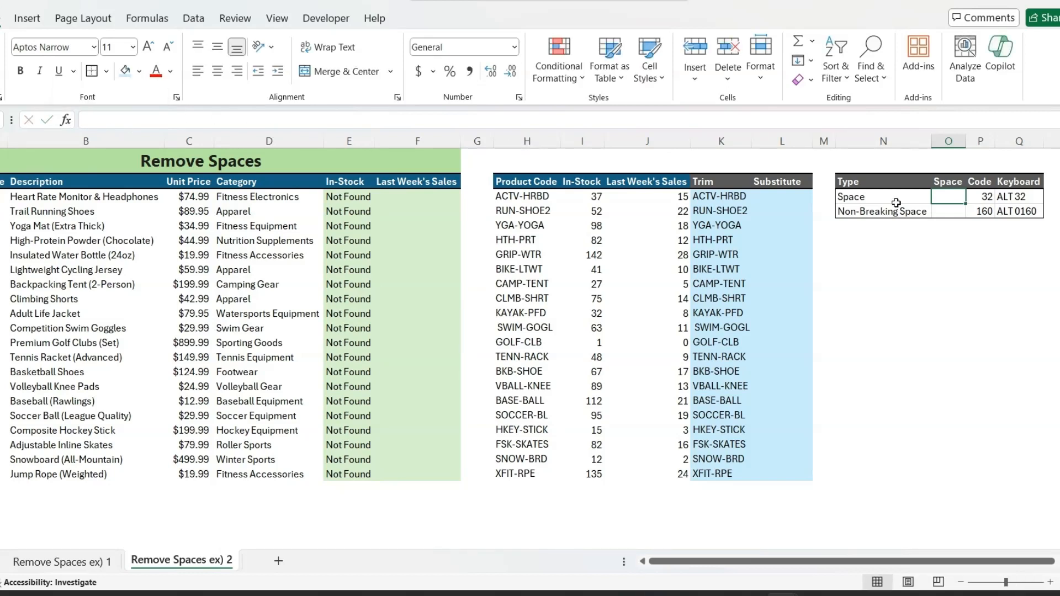
Step: Examine the CODE formula in P3 and the TRIM formula in K3
click(988, 198)
click(228, 120)
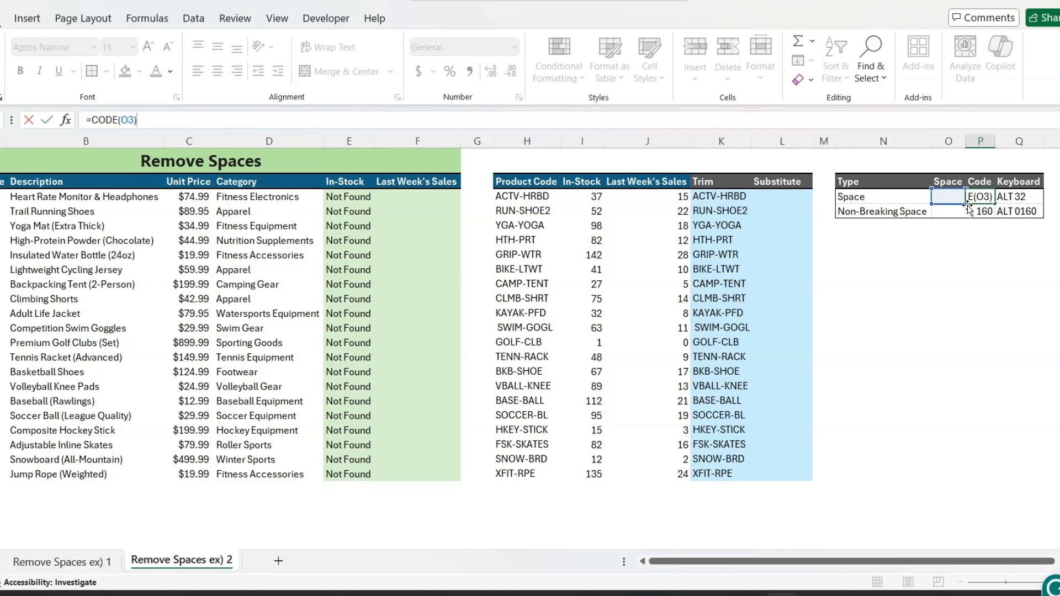
key(Escape)
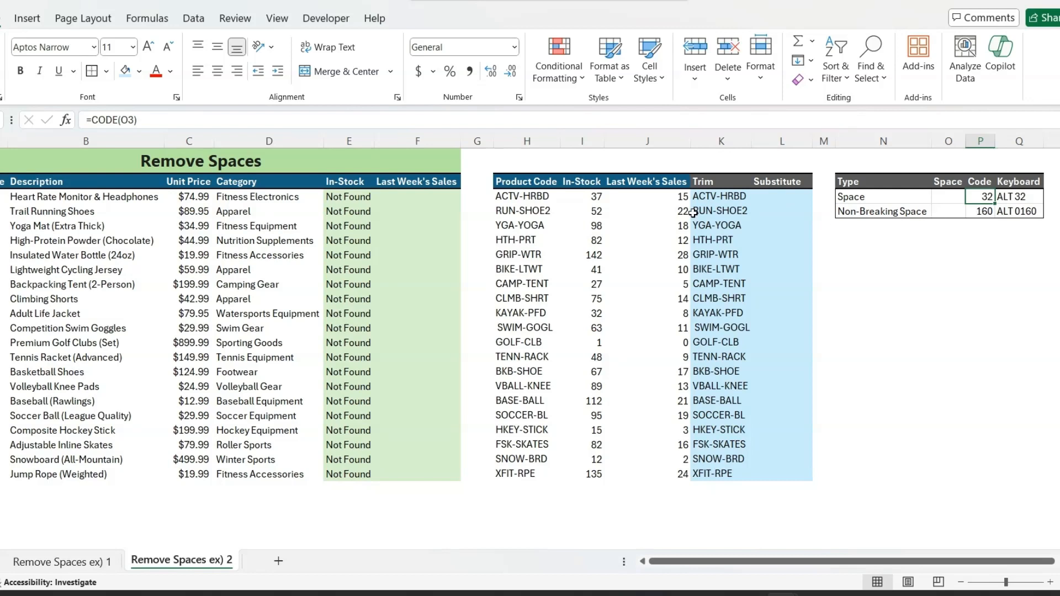
click(720, 196)
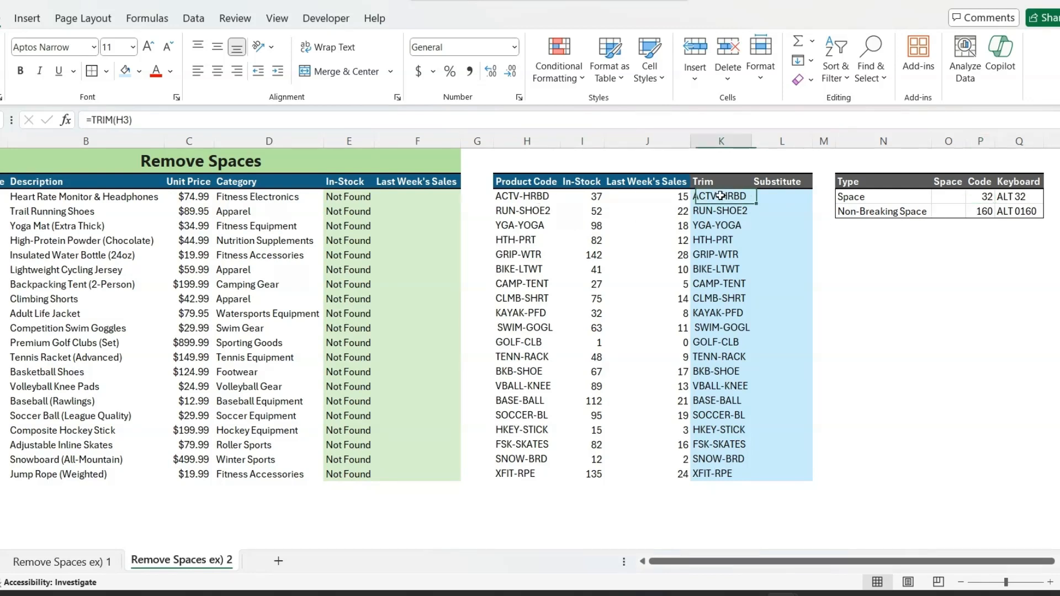
text(=TRIM(H3))
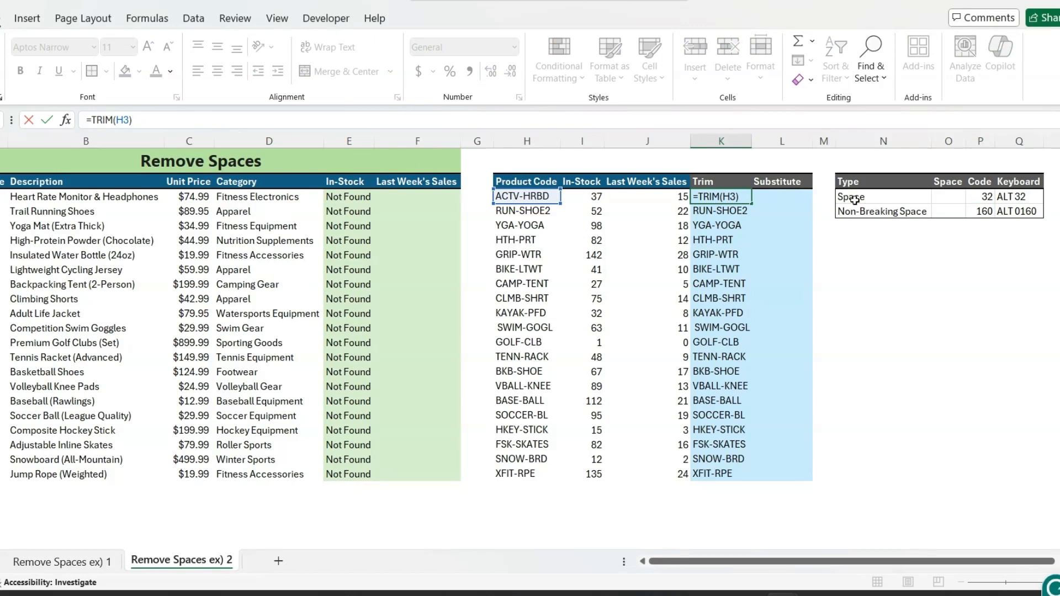
key(ctrl+Return)
Step: Enter =SUBSTITUTE(H3," ","") in L3 with a non-breaking space as the old text, and fill it down to L22
click(779, 198)
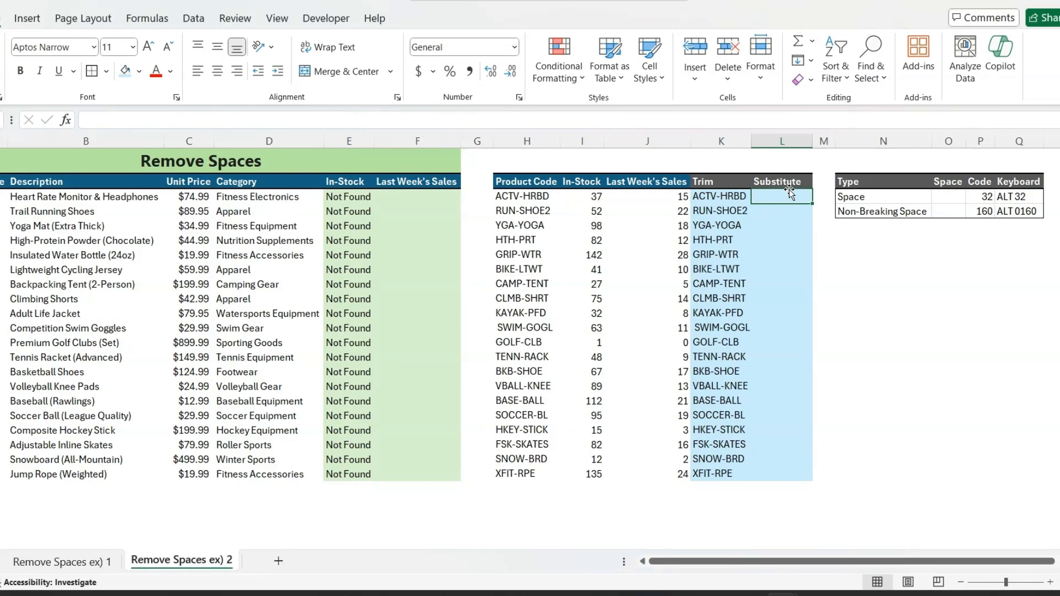
text(=su)
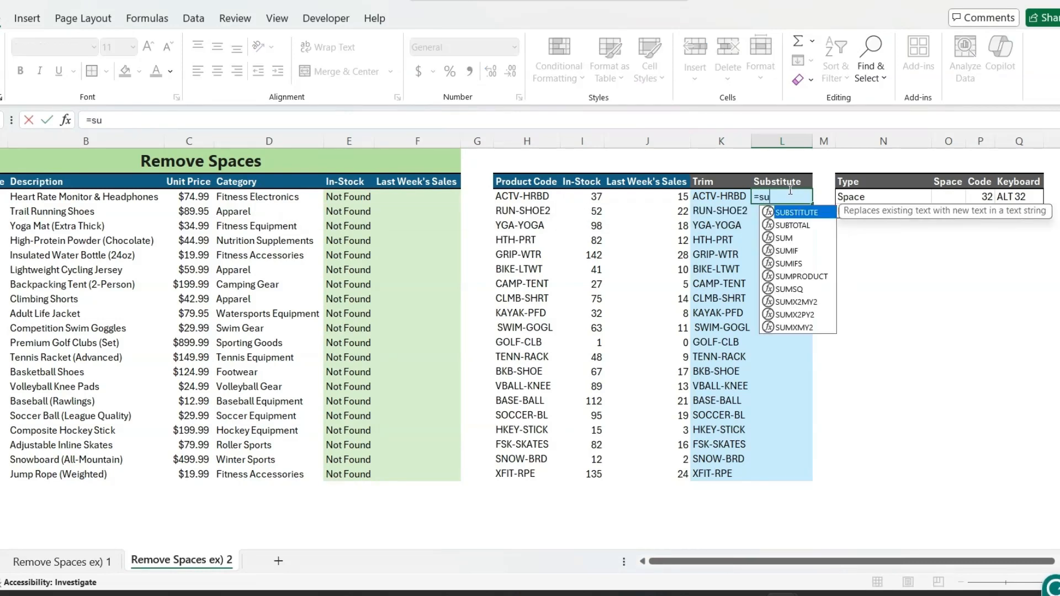
key(Tab)
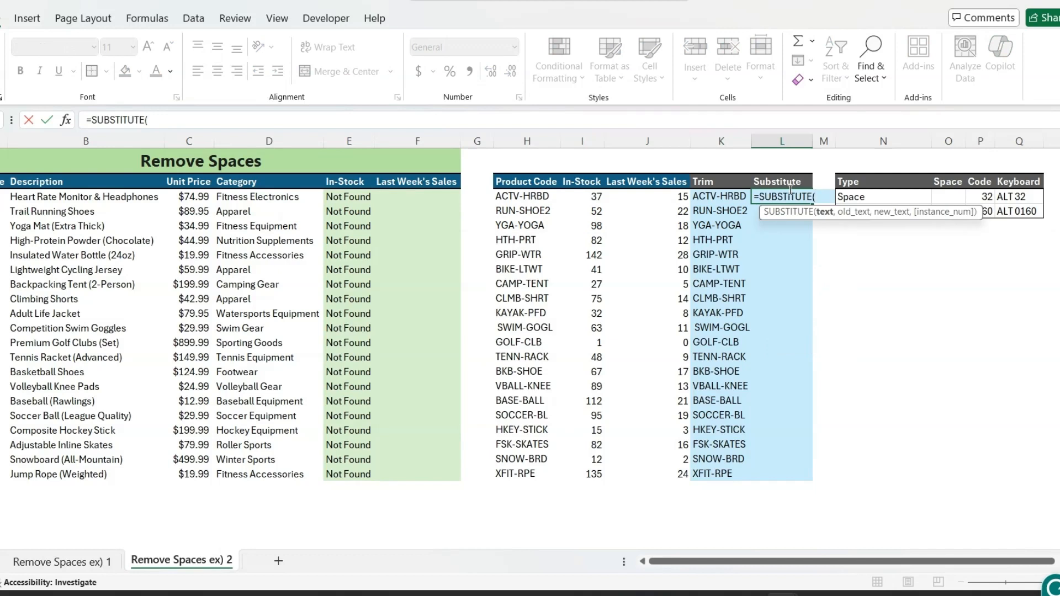
click(522, 198)
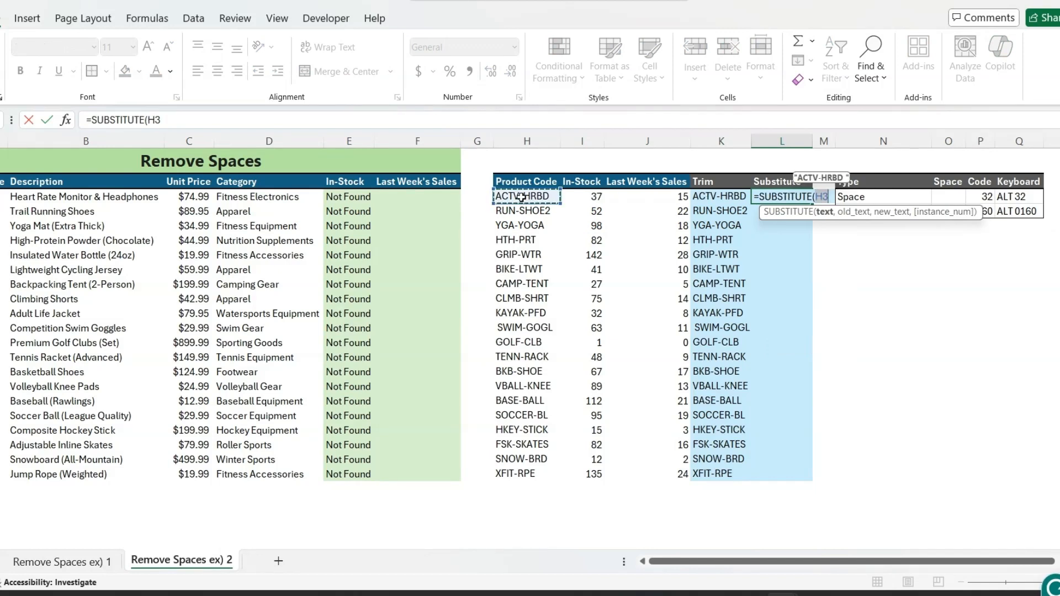
text(,)
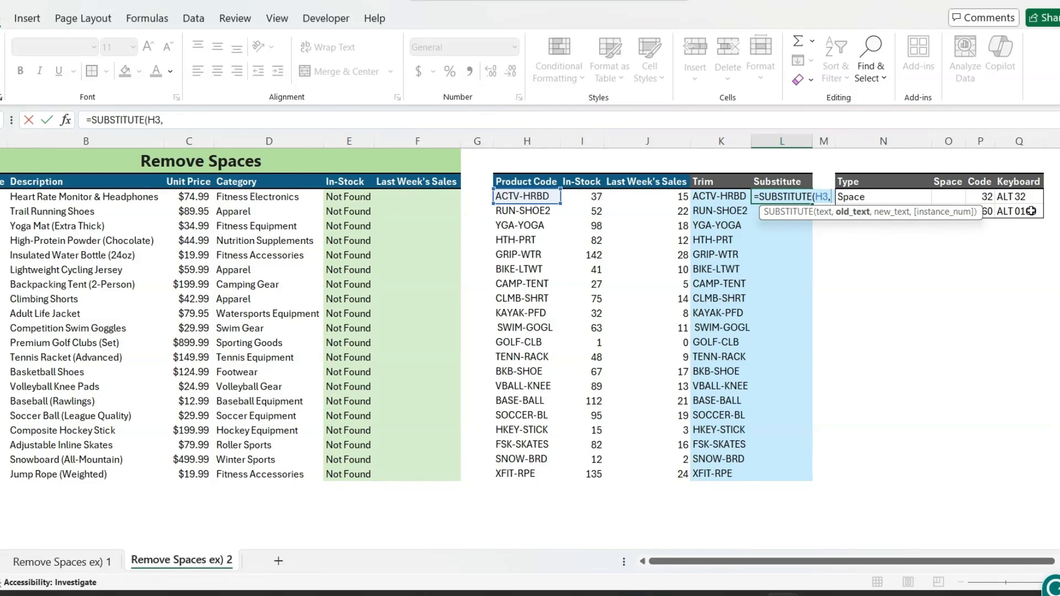
text(" ")
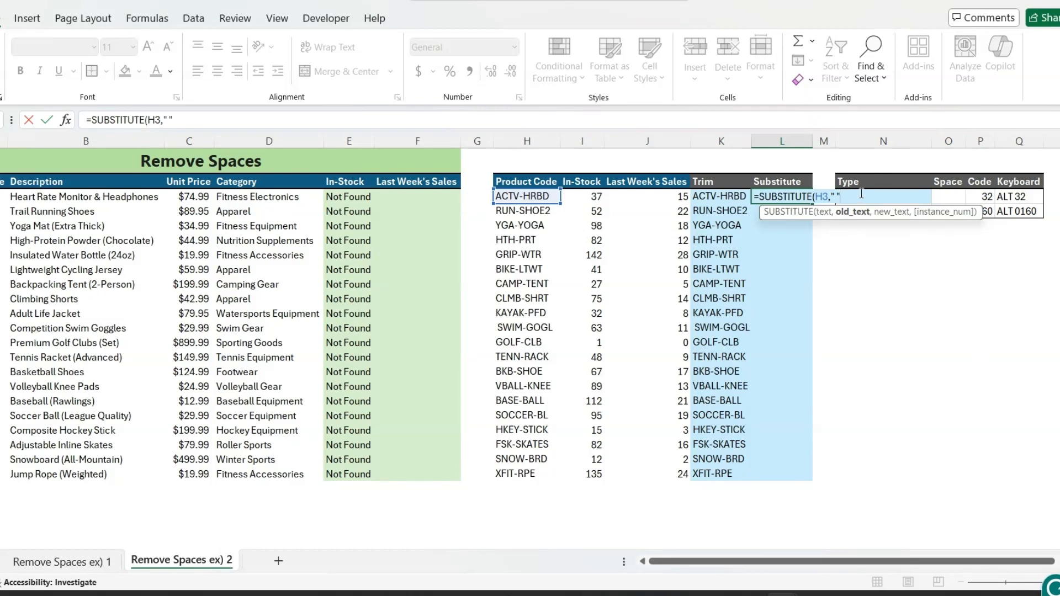
text(,)
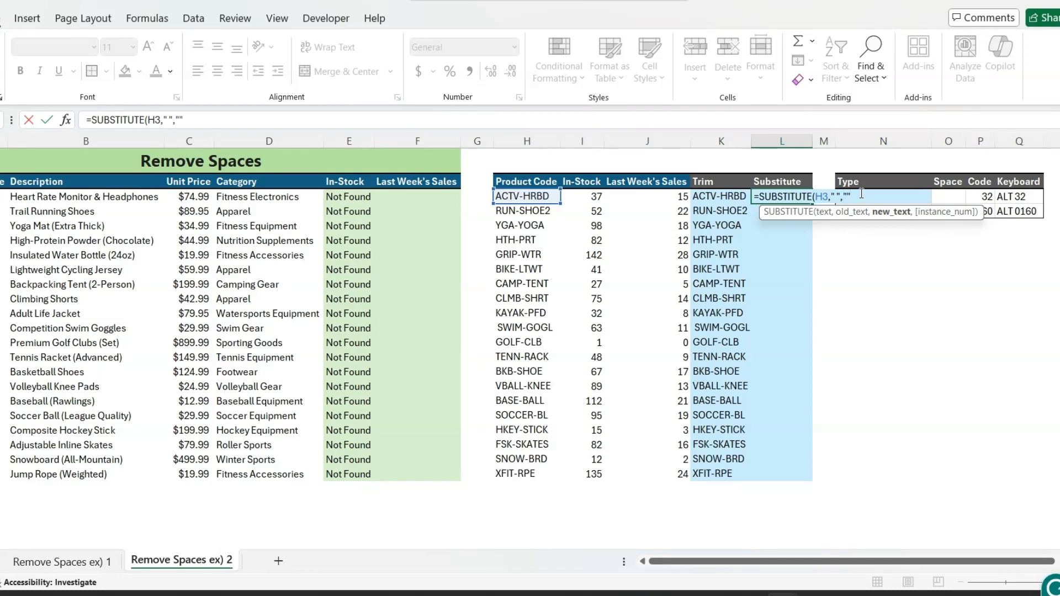
key(Return)
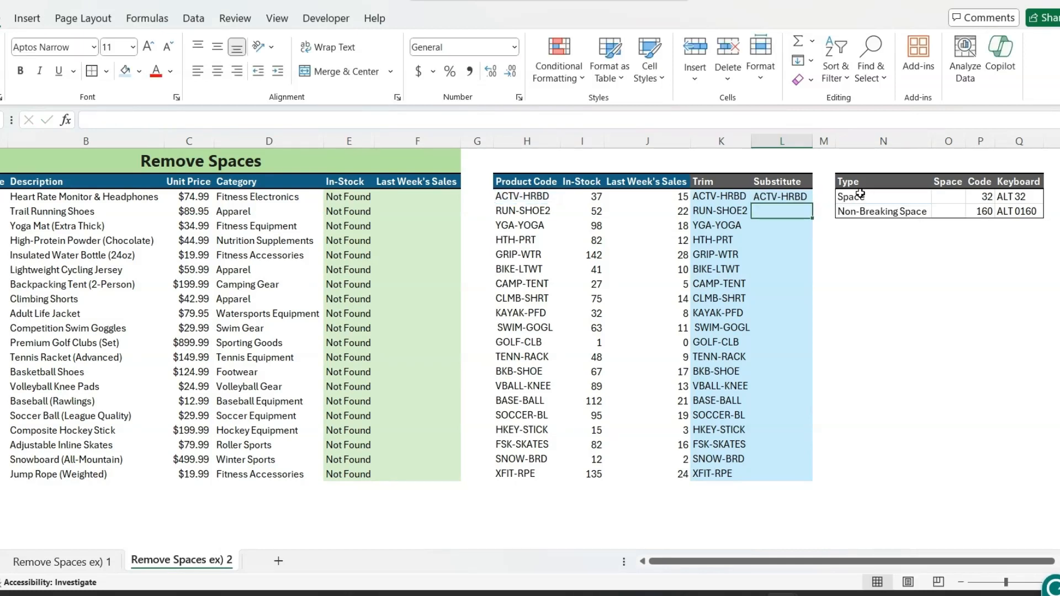
click(803, 198)
double_click(812, 205)
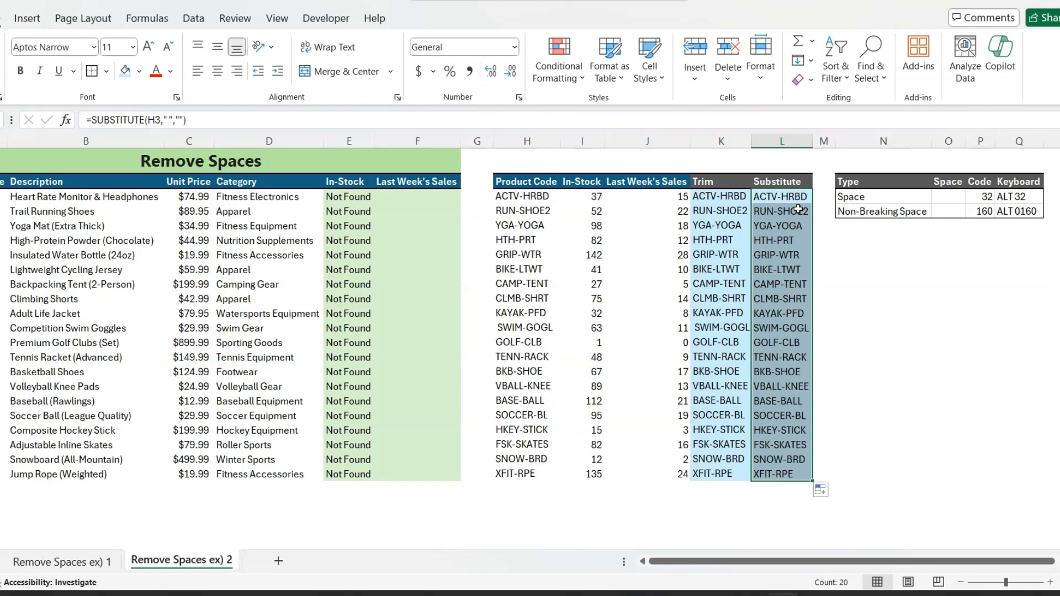
Step: Try pasting the substituted codes from L3:L22 as values over the product codes in H3:H22, and undo the paste
key(ctrl+c)
click(525, 197)
right_click(525, 197)
click(593, 131)
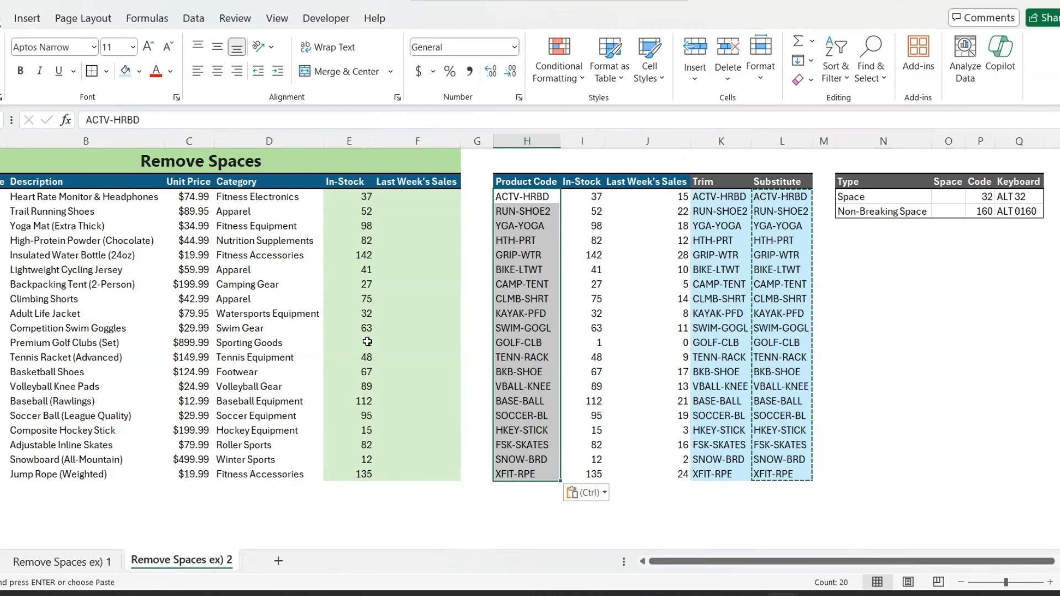
key(ctrl+z)
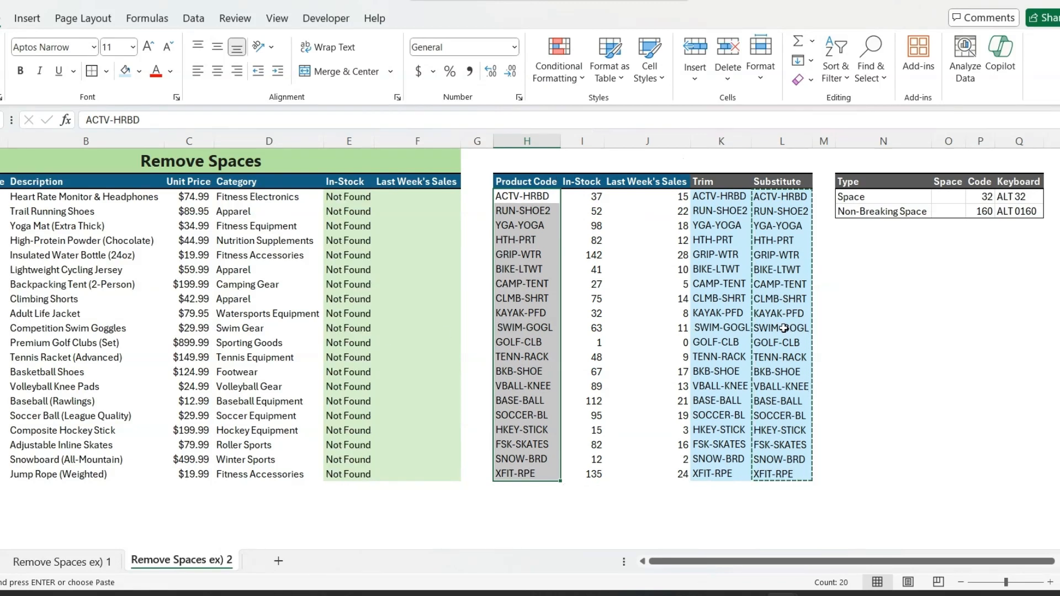
Step: Replace every non-breaking space in the product codes H3:H22 with nothing using Find and Replace
click(529, 196)
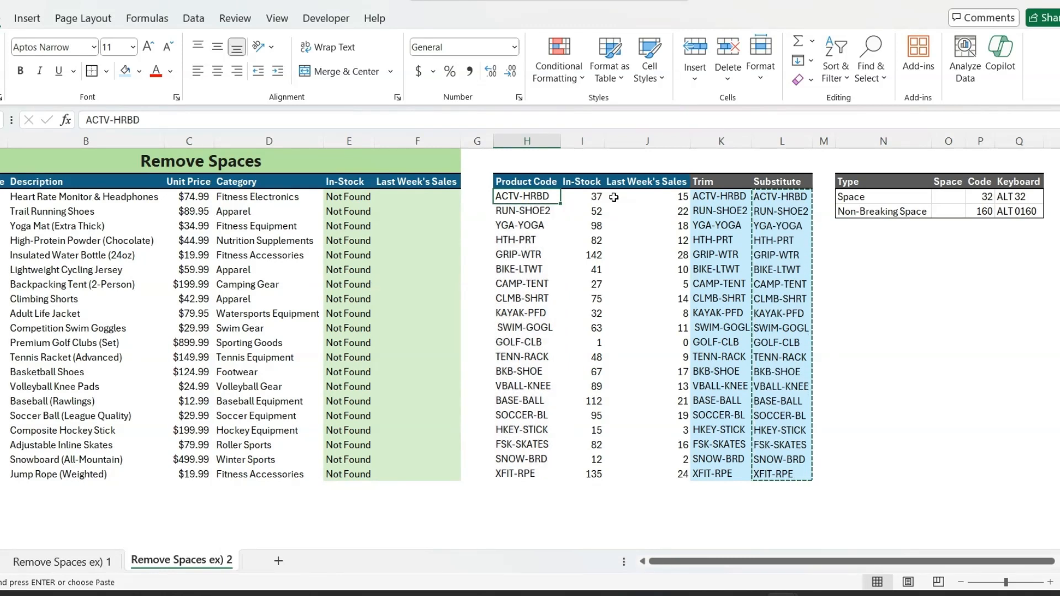
key(ctrl+v)
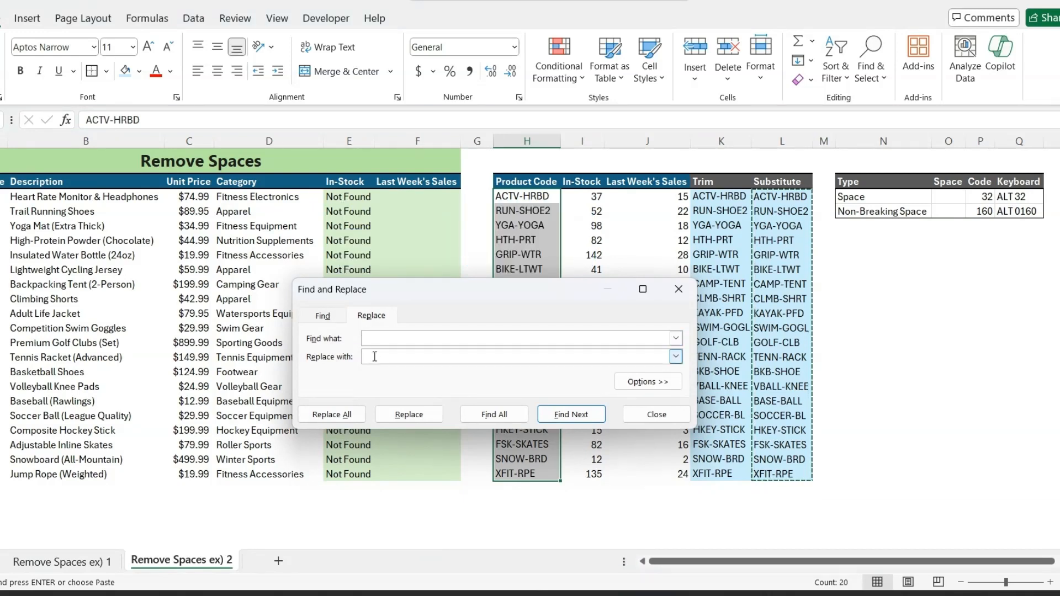
click(377, 357)
click(343, 413)
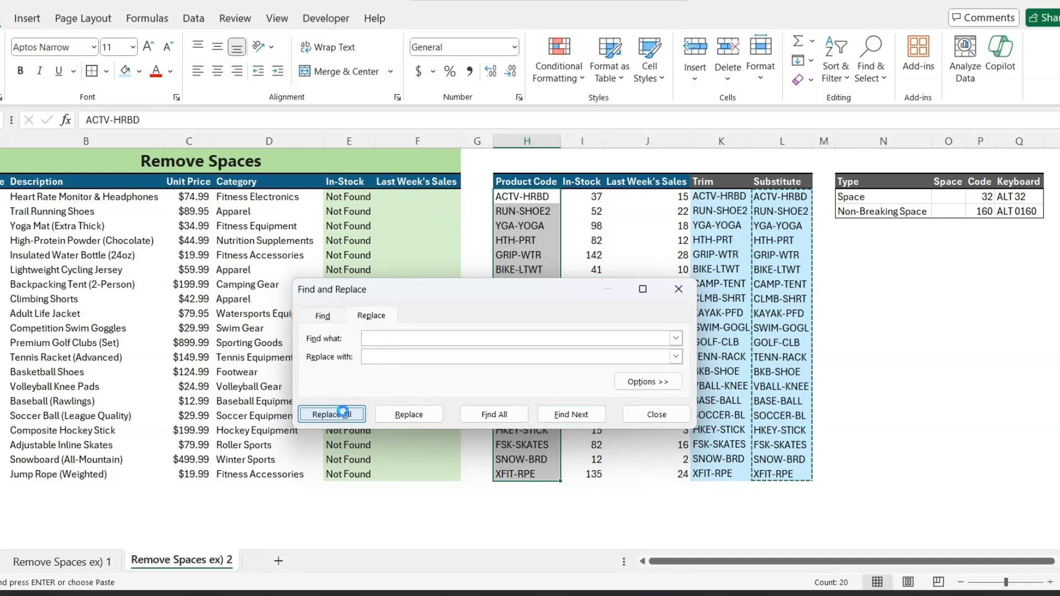
click(505, 331)
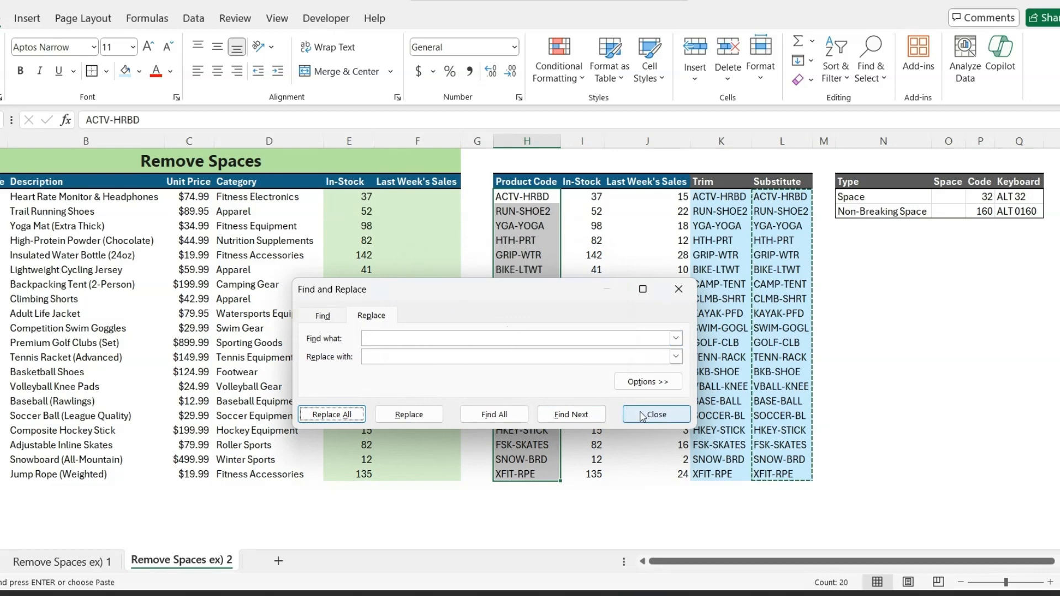
click(642, 416)
Step: Copy the XLOOKUP formula text from E3 into F3 under Last Week's Sales
click(358, 197)
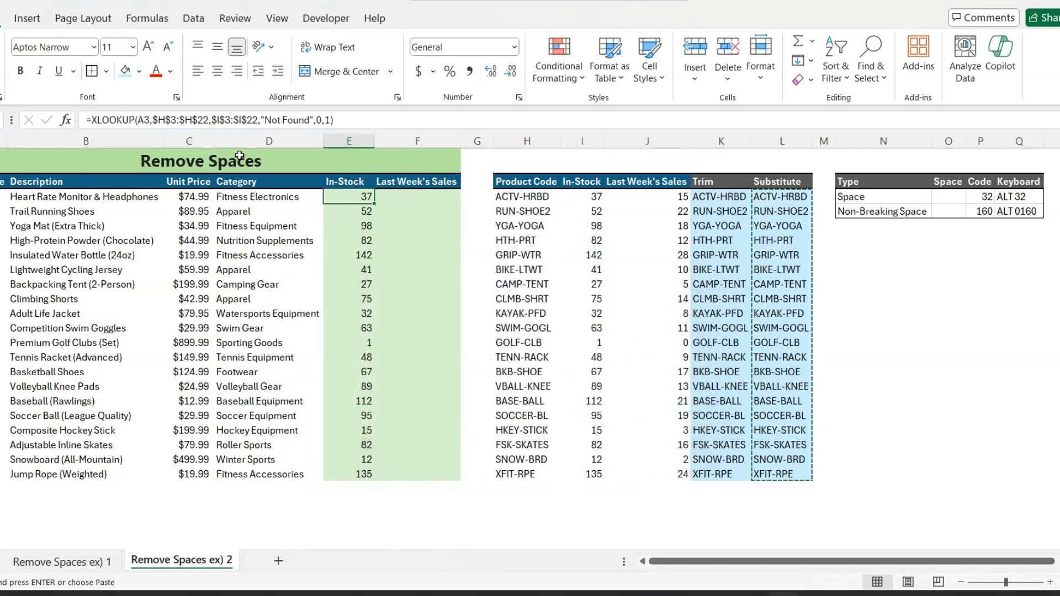
key(F2)
key(shift+Home)
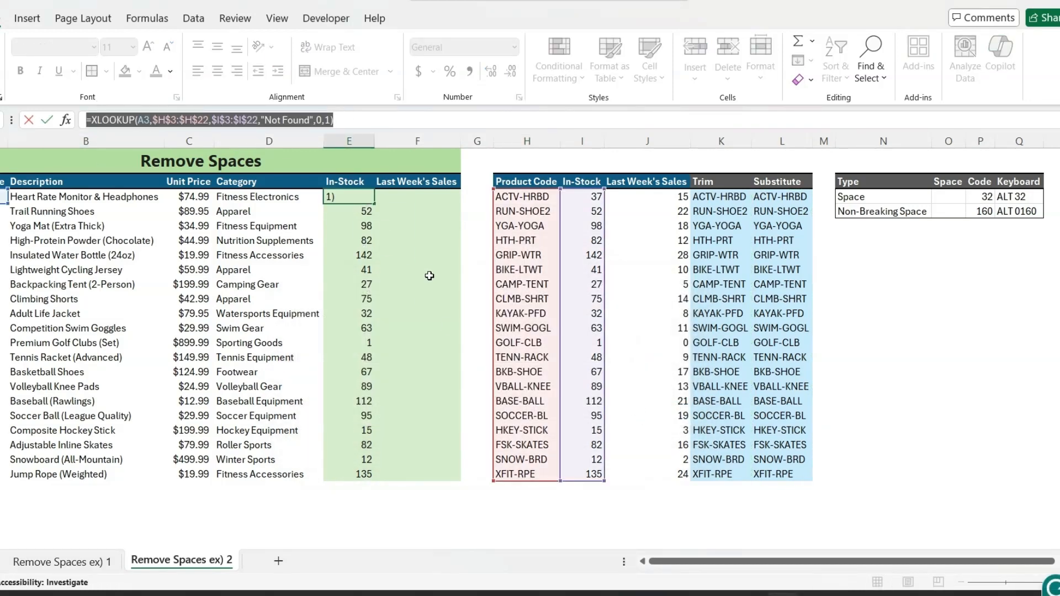
key(Escape)
click(416, 195)
click(280, 121)
key(ctrl+v)
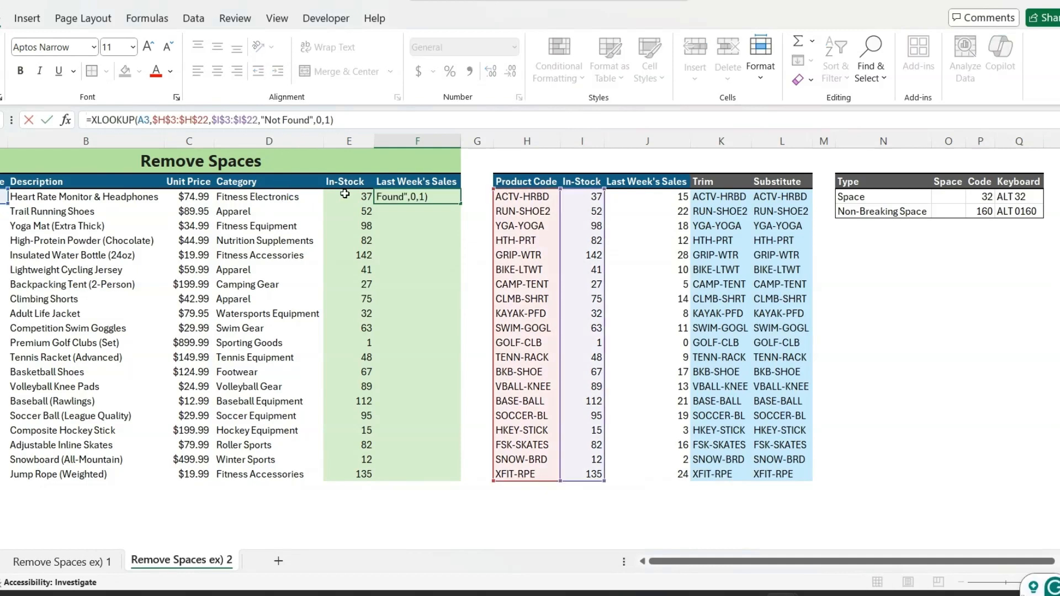
Step: Change the return array of the F3 XLOOKUP to $J$3:$J$22 and fill the formula down to F22
drag(604, 272, 628, 276)
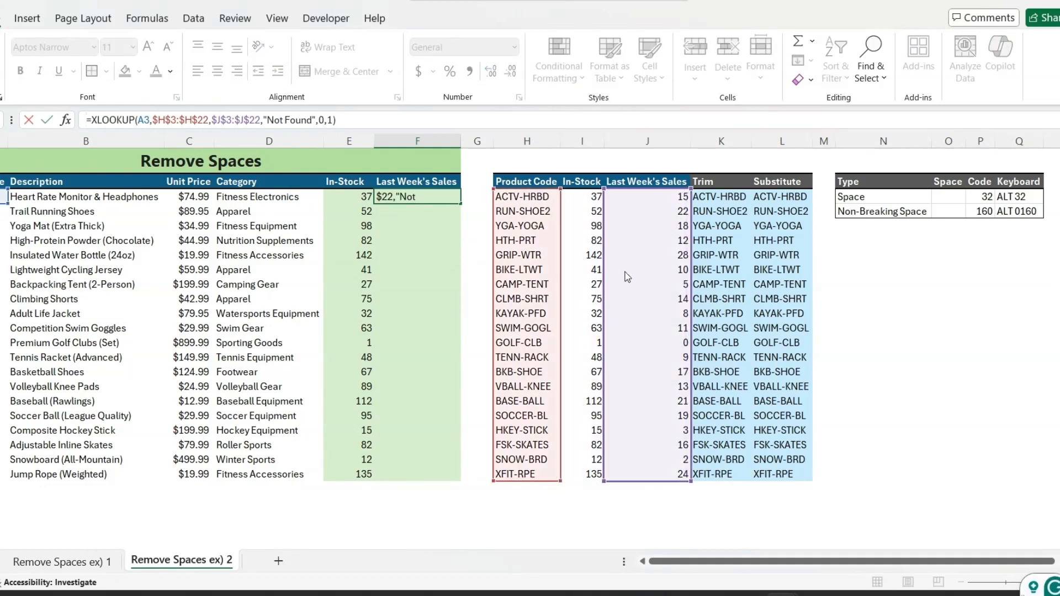
key(ctrl+Return)
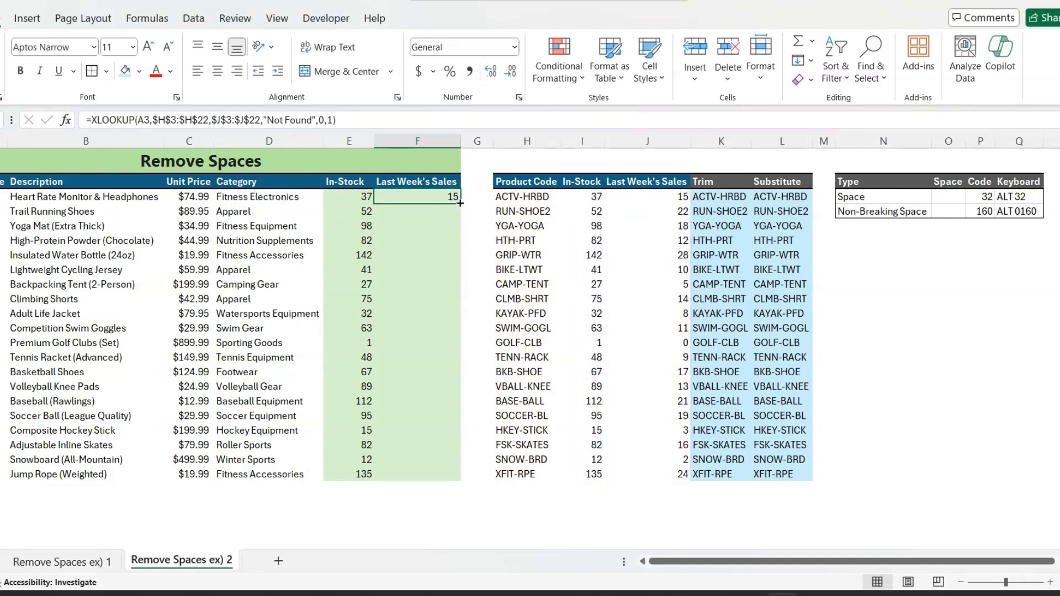
double_click(460, 203)
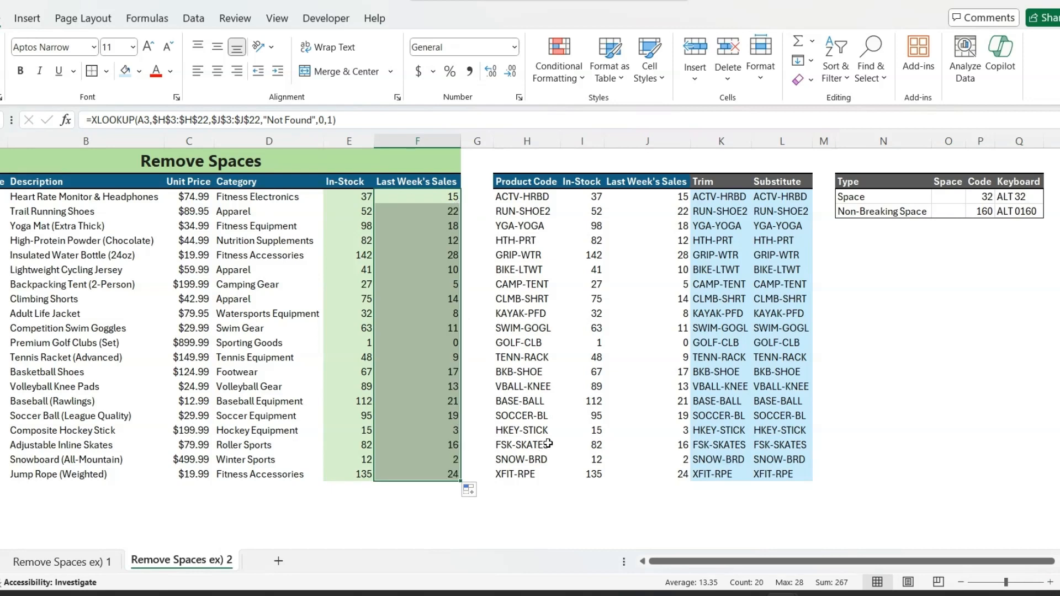